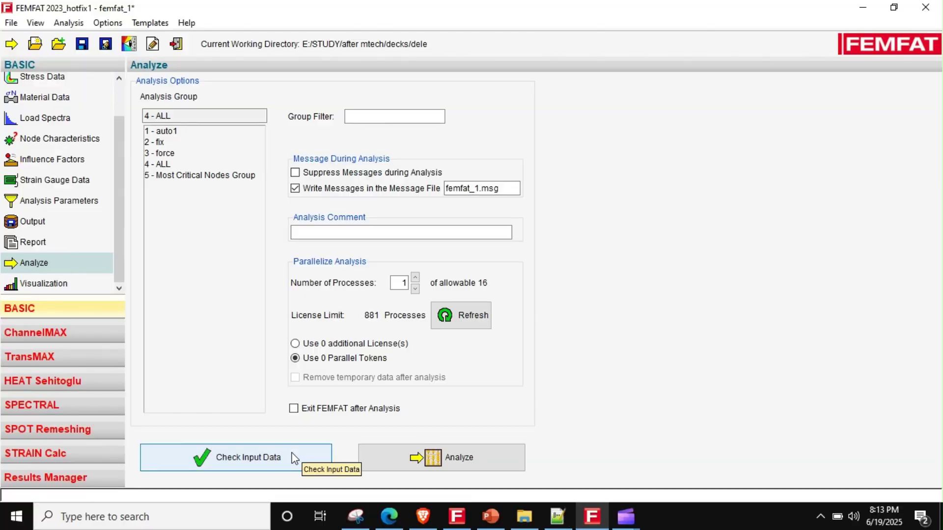
# Run Check Input Data and scroll through the check results
pyautogui.click(295, 459)
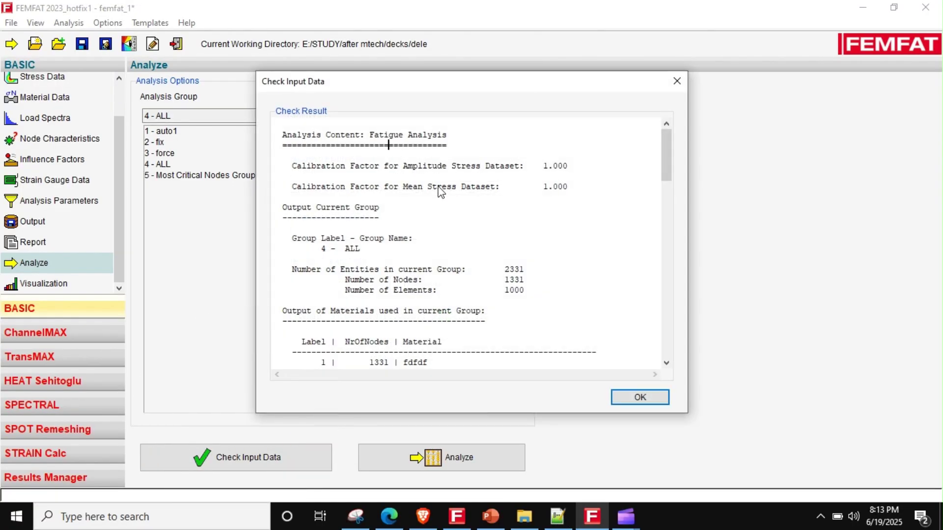
pyautogui.scroll(-3, 386, 255)
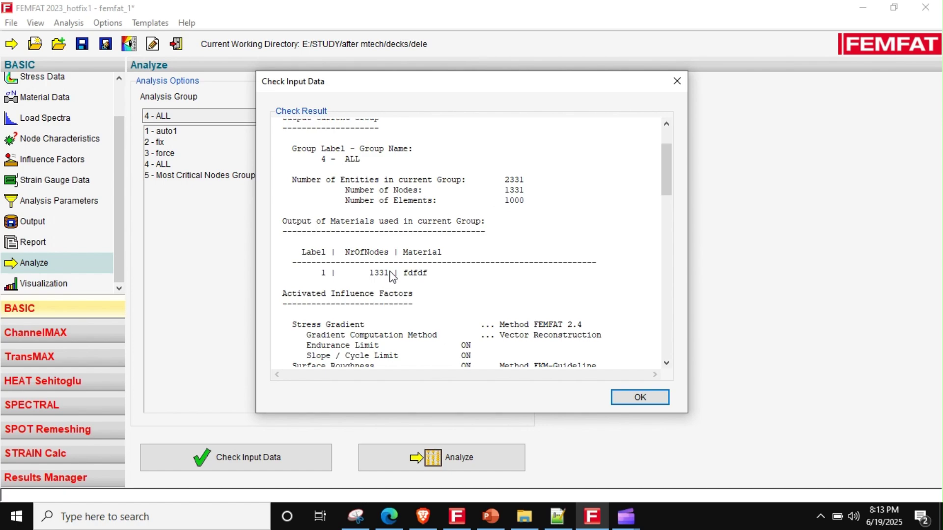
pyautogui.scroll(-8, 418, 273)
pyautogui.scroll(8, 417, 273)
pyautogui.scroll(-15, 420, 298)
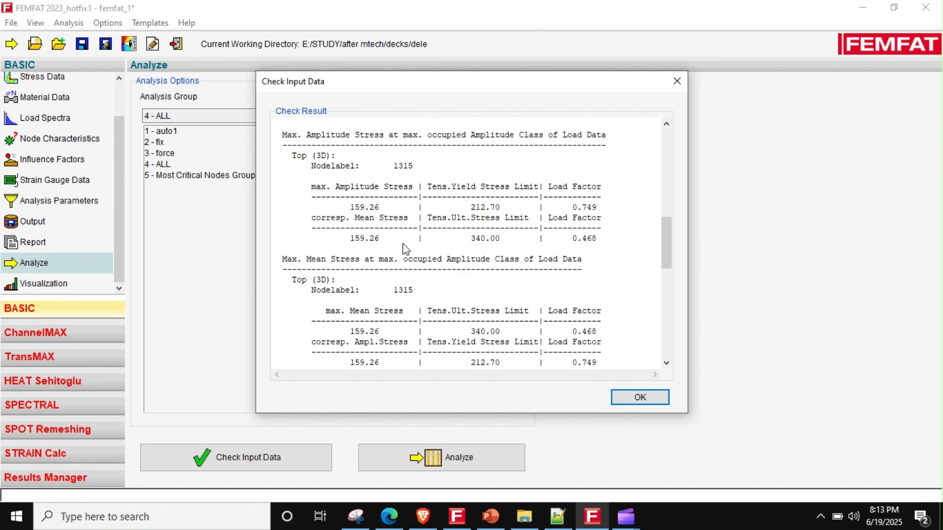
pyautogui.scroll(-6, 412, 290)
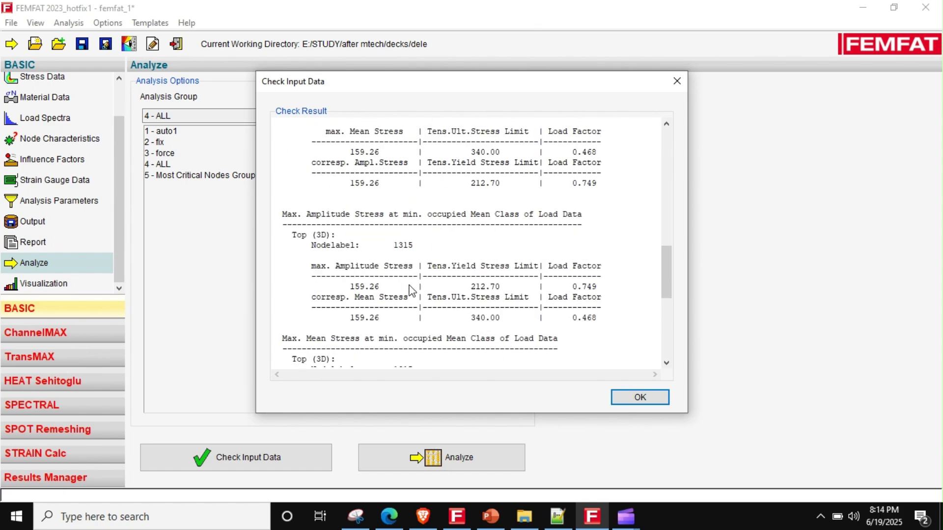
pyautogui.scroll(-3, 411, 290)
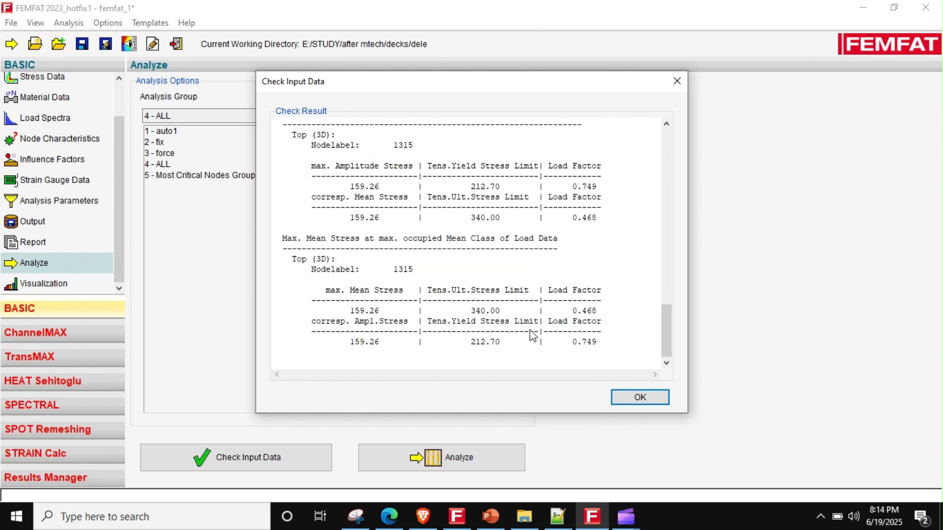
# Dismiss the check results and bring up the project folder holding femfat_1.cid
pyautogui.click(630, 397)
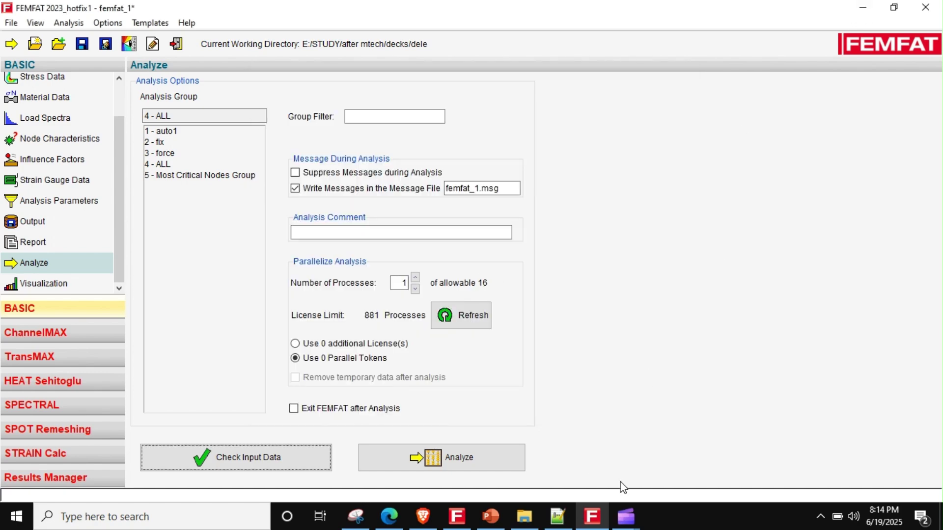
pyautogui.moveTo(525, 516)
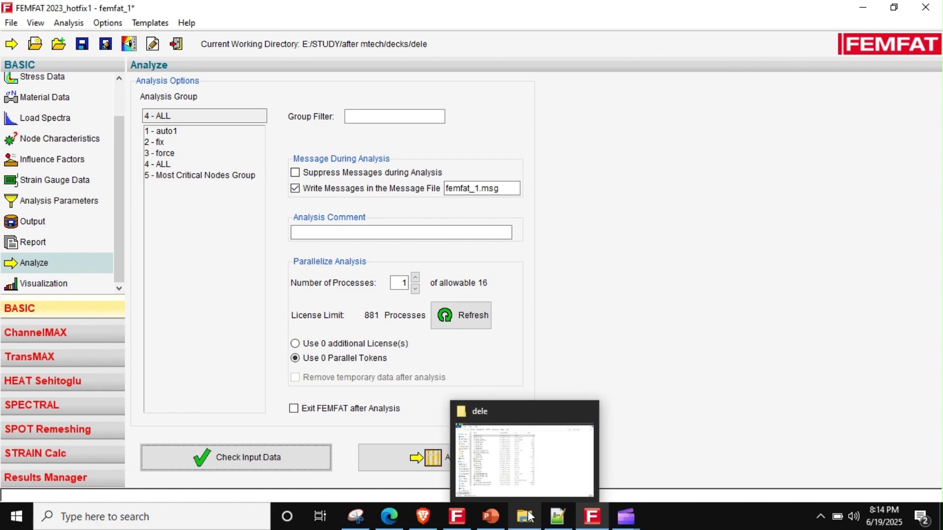
pyautogui.click(550, 470)
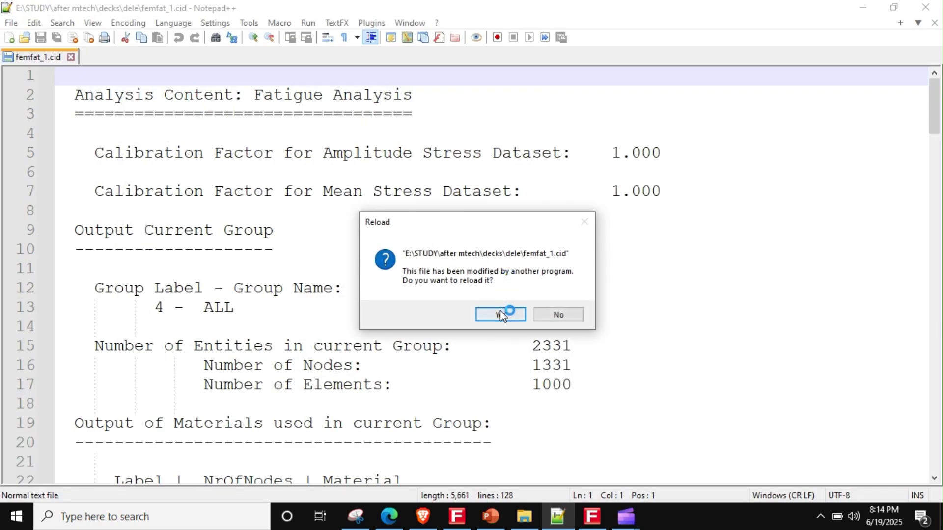
# Reload femfat_1.cid in Notepad++, scroll through the check report, and return to FEMFAT
pyautogui.click(500, 314)
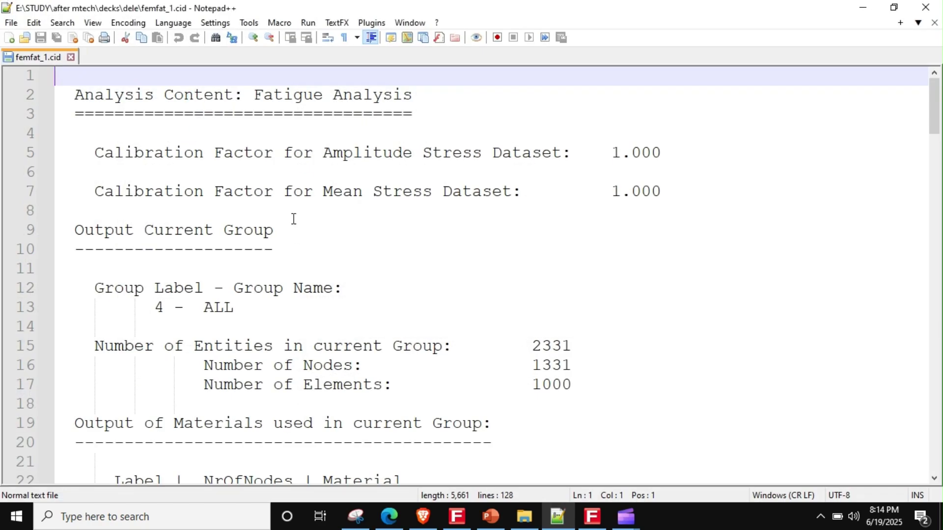
pyautogui.click(293, 191)
pyautogui.scroll(-16, 292, 194)
pyautogui.scroll(-8, 291, 194)
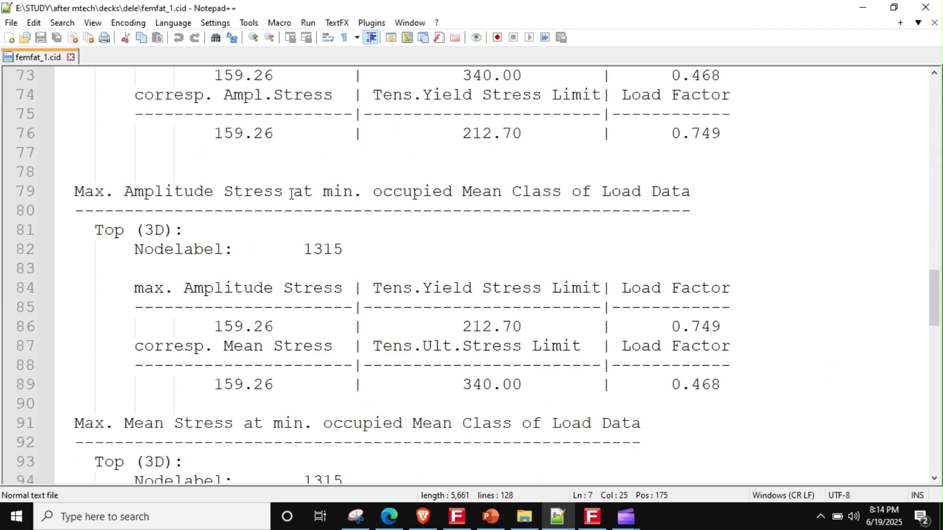
pyautogui.scroll(19, 291, 194)
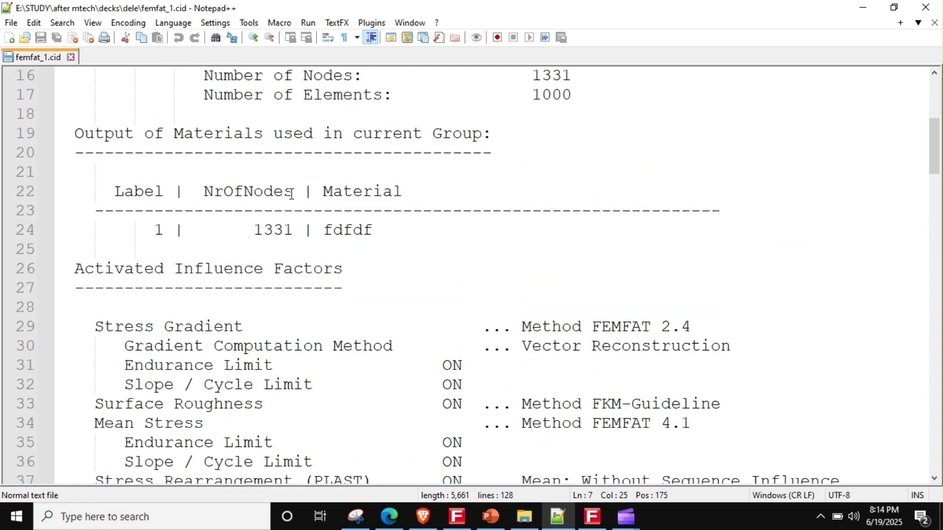
pyautogui.scroll(-7, 290, 190)
pyautogui.scroll(-20, 290, 190)
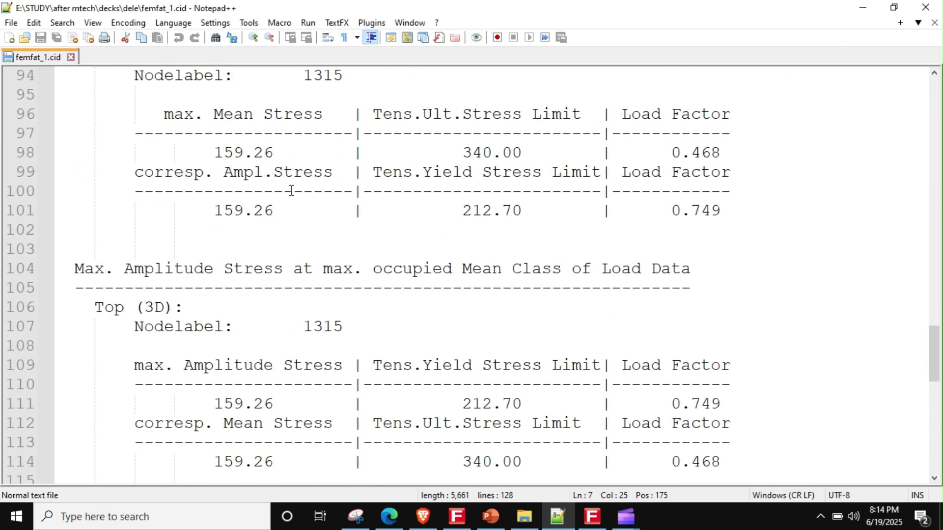
pyautogui.scroll(20, 291, 190)
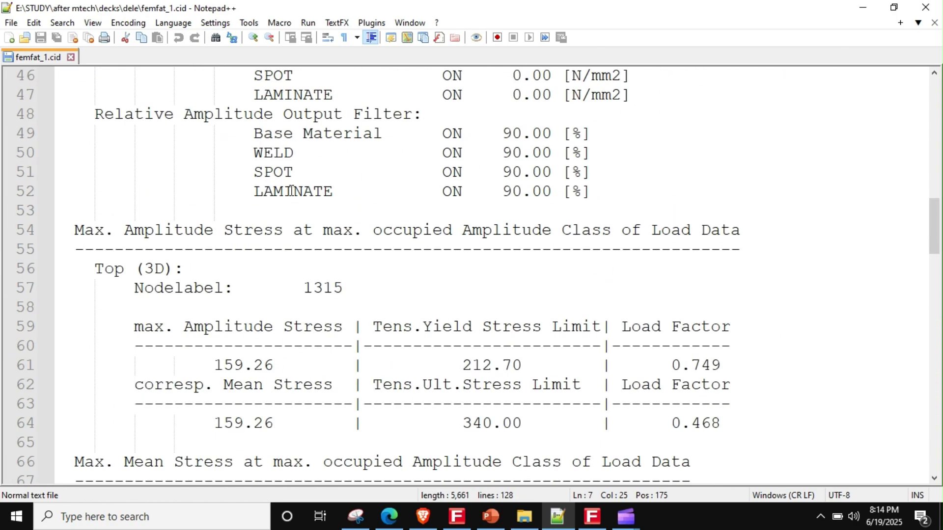
pyautogui.scroll(4, 291, 191)
pyautogui.hotkey('alt', 'Tab')
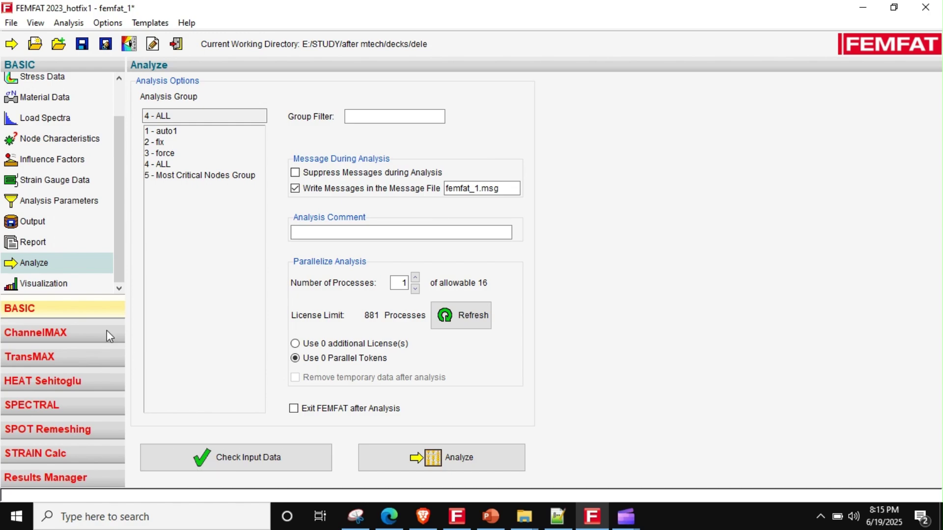
# Switch to the ChannelMAX module and open its Channels settings
pyautogui.click(108, 334)
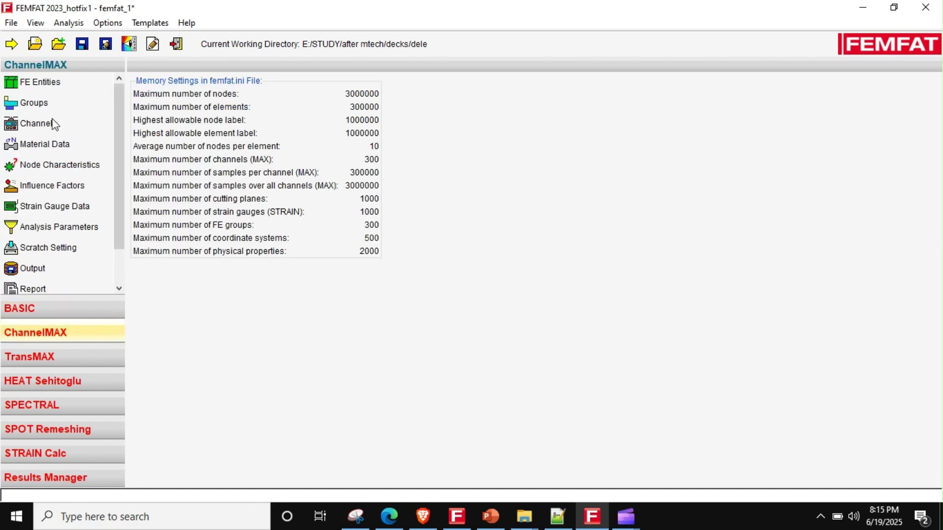
pyautogui.click(53, 123)
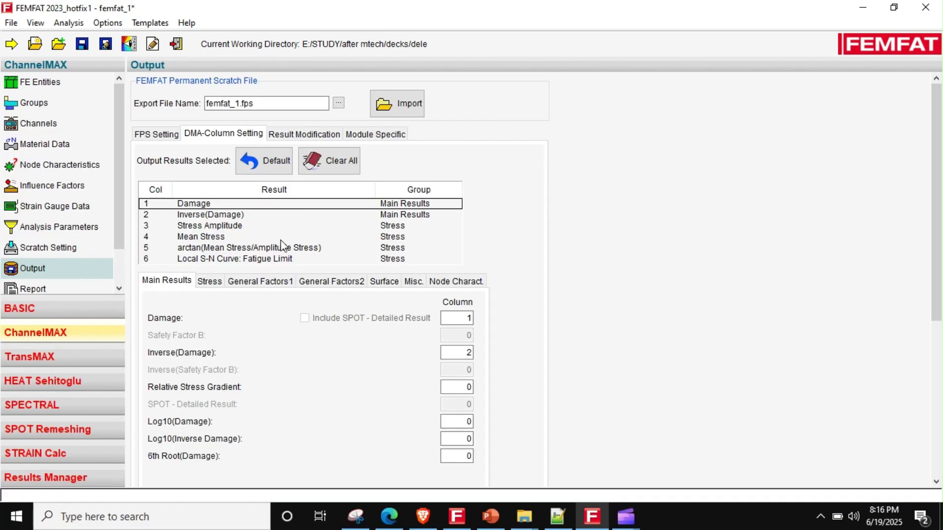
# Try NASTRAN OP2 and HyperMesh Result as DMA-File output formats, settling on COSMOS/M
pyautogui.scroll(-5, 320, 325)
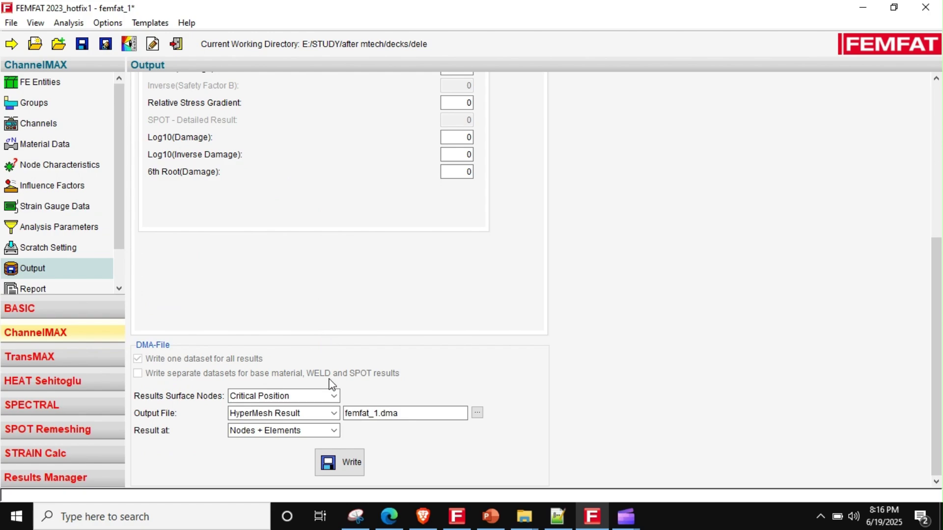
pyautogui.scroll(5, 331, 378)
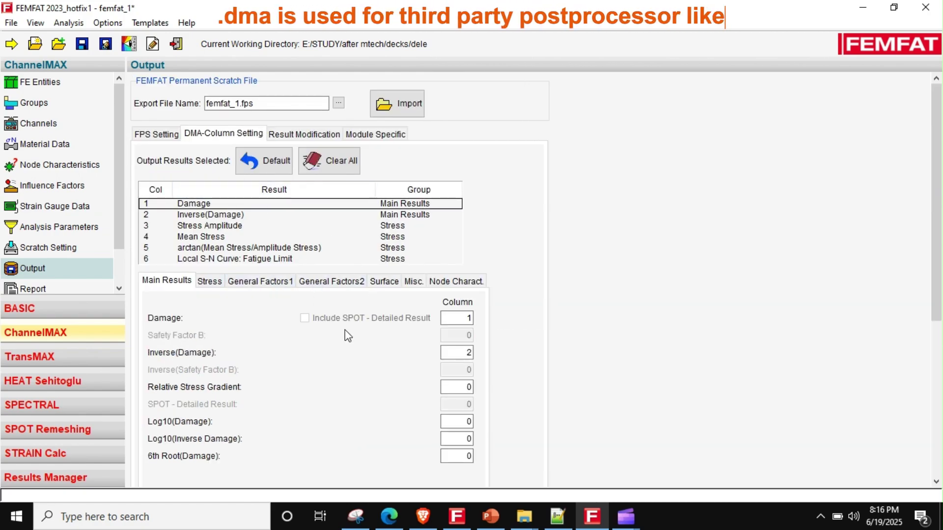
pyautogui.scroll(-5, 344, 331)
pyautogui.click(280, 414)
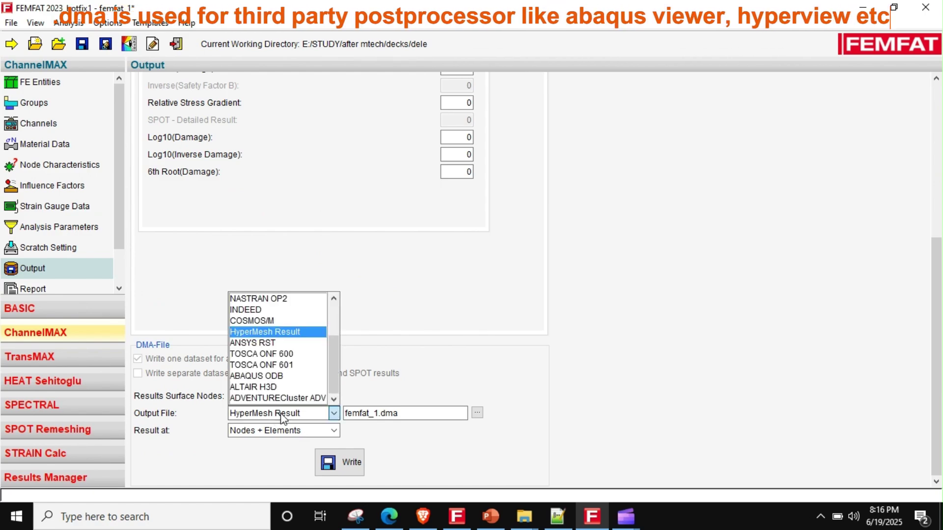
pyautogui.click(276, 303)
pyautogui.click(334, 431)
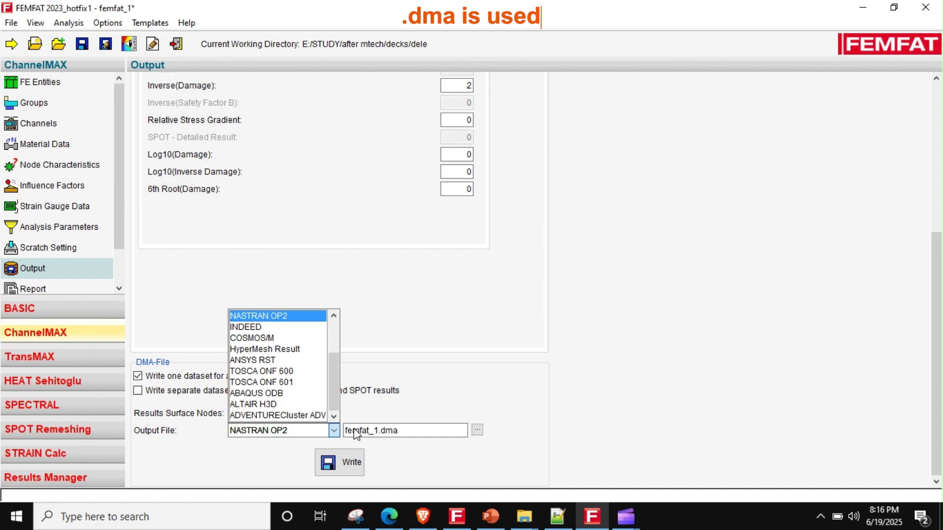
pyautogui.press('Down')
pyautogui.press('Down')
pyautogui.press('Down')
pyautogui.press('Down')
pyautogui.press('Down')
pyautogui.press('Down')
pyautogui.press('Down')
pyautogui.press('Down')
pyautogui.press('Down')
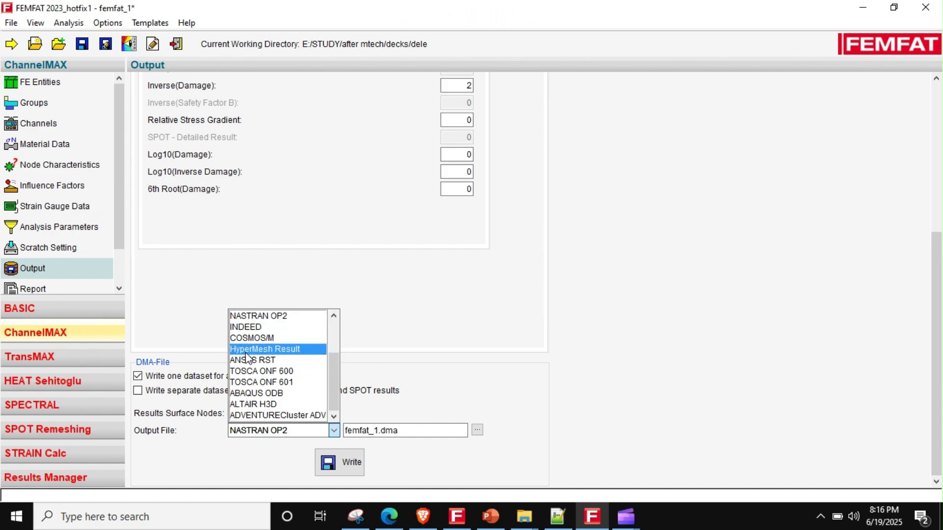
pyautogui.click(297, 349)
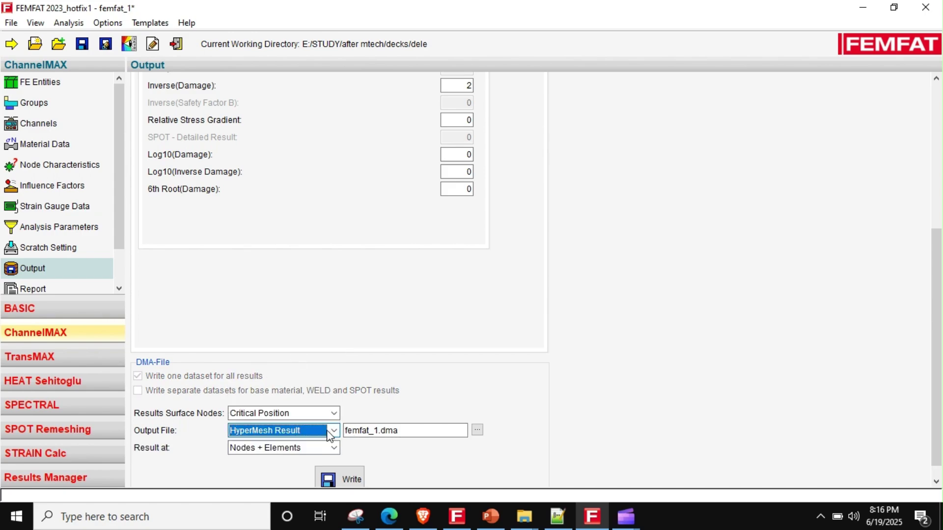
pyautogui.scroll(5, 308, 315)
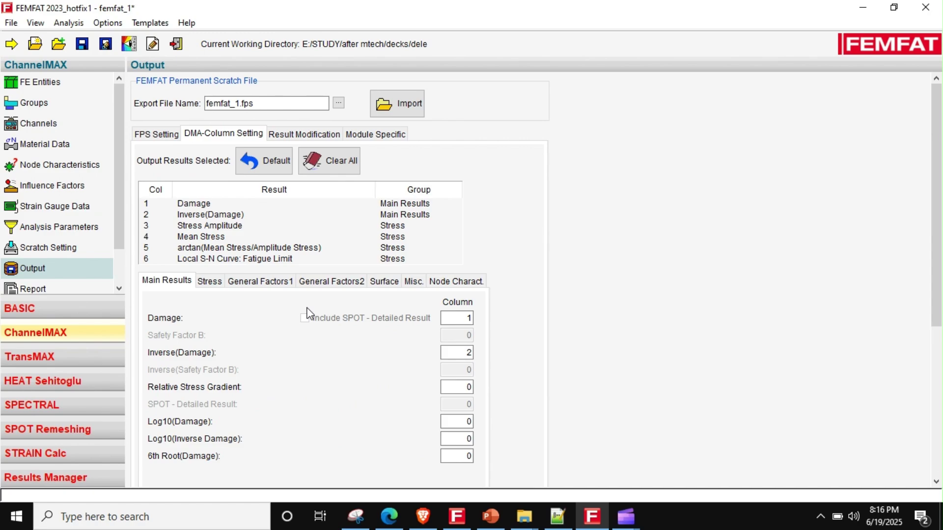
pyautogui.scroll(-5, 308, 314)
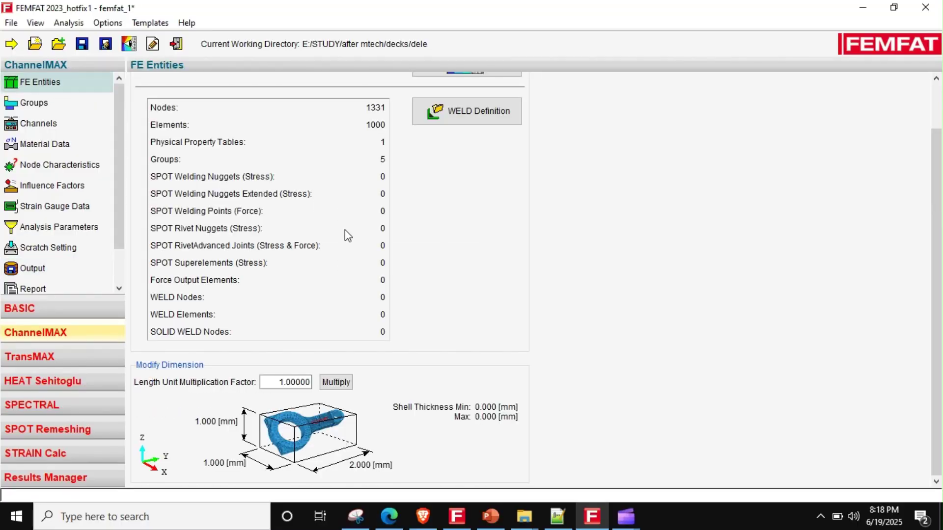
# Return to Define Project without saving femfat_1 and open femfat.ini for editing
pyautogui.scroll(2, 345, 230)
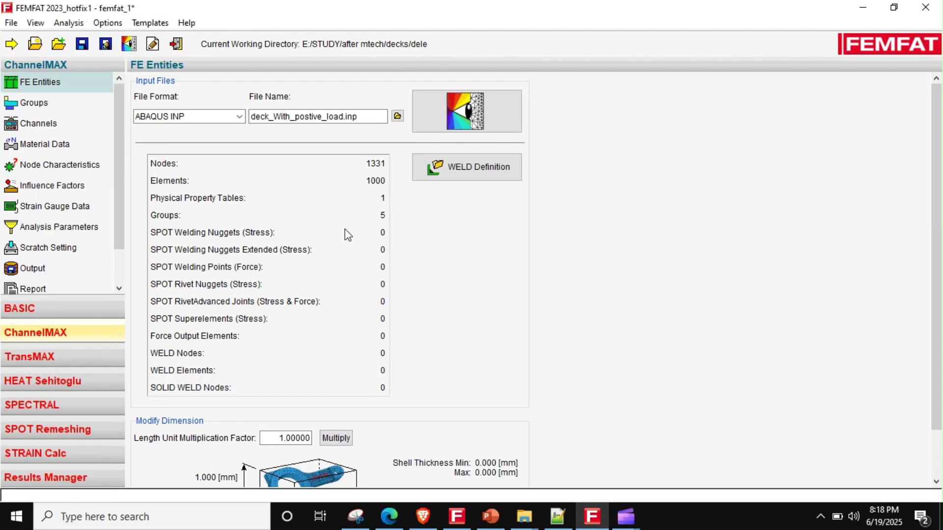
pyautogui.click(152, 45)
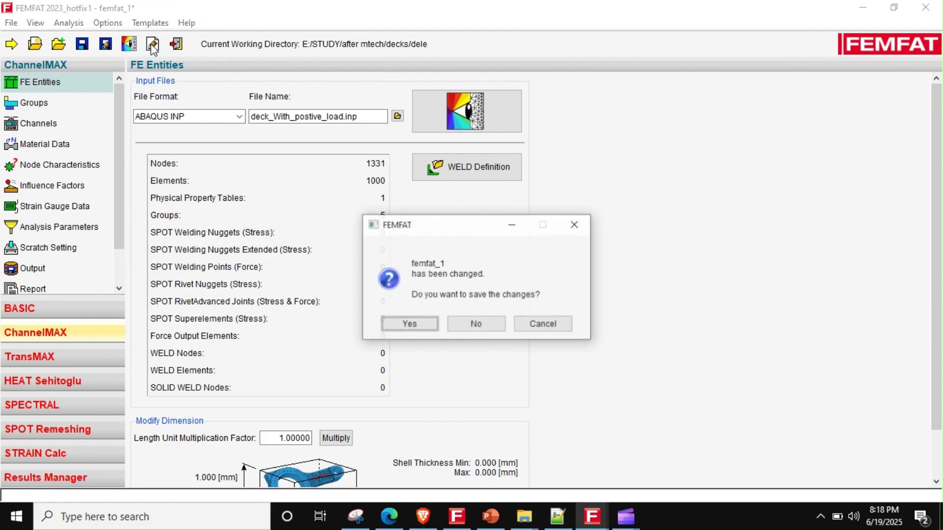
pyautogui.click(477, 324)
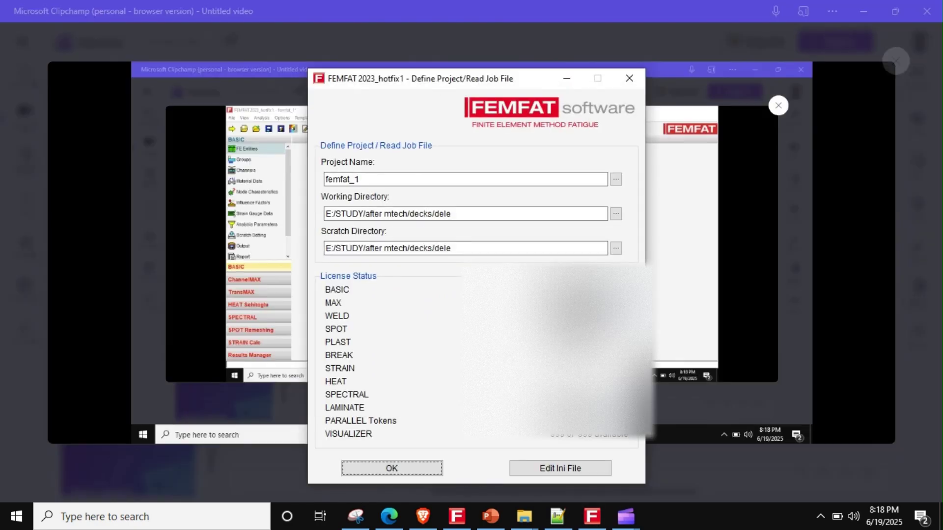
pyautogui.click(560, 468)
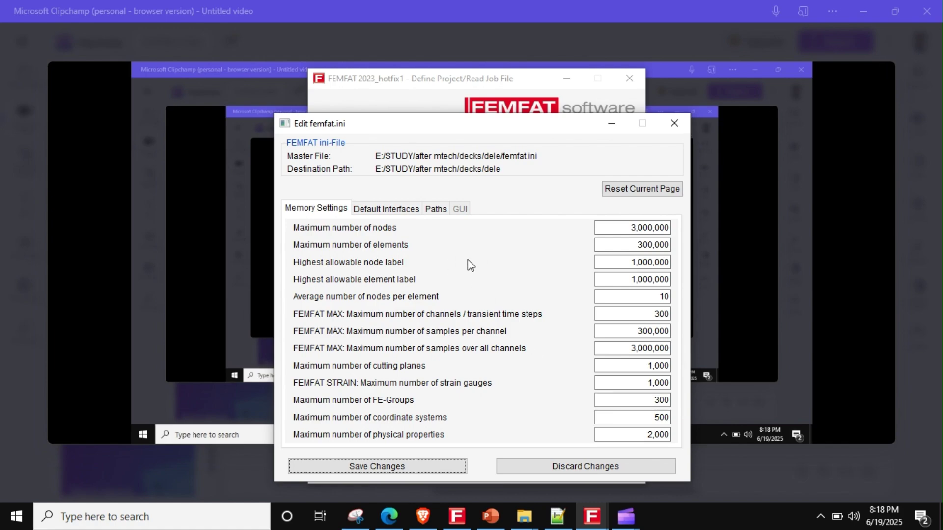
# View the femfat.ini Default Interfaces tab, then its Paths tab
pyautogui.click(386, 208)
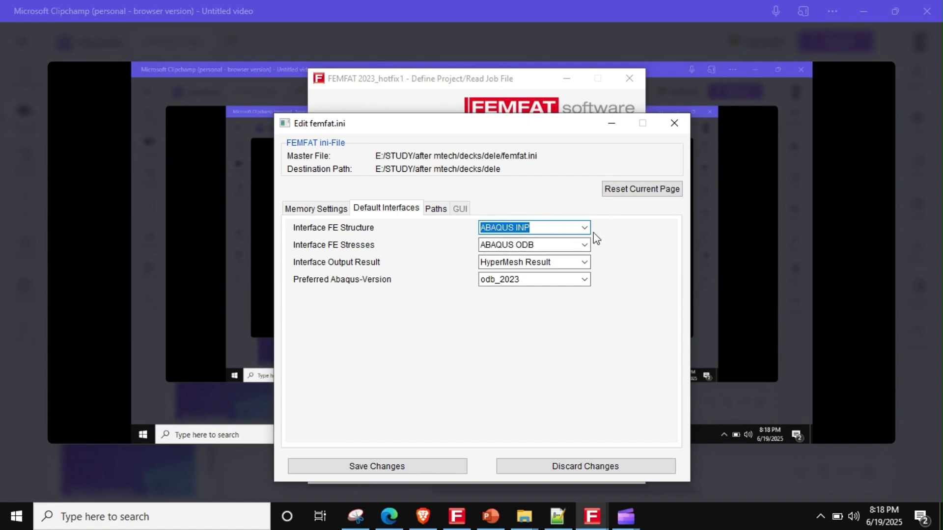
pyautogui.click(445, 209)
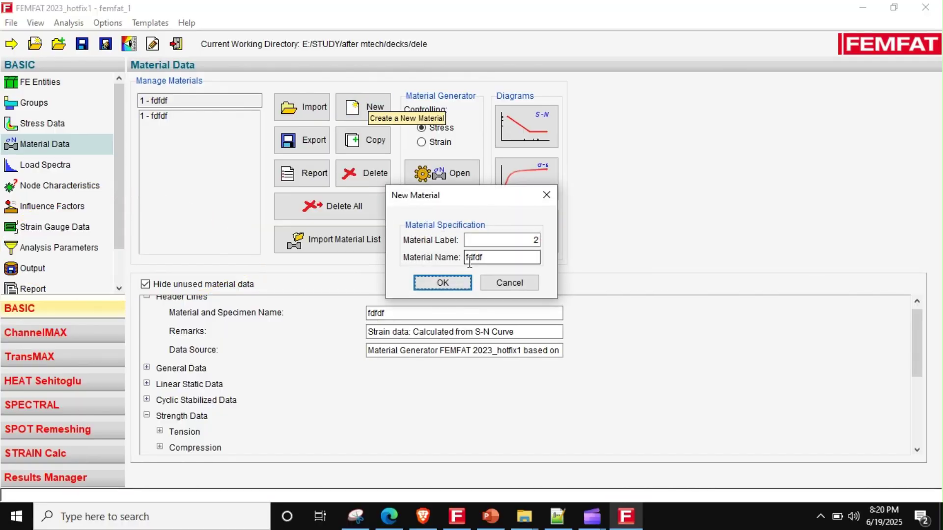
# Start new material 2 with ultimate strength 320, then abandon it
pyautogui.click(444, 284)
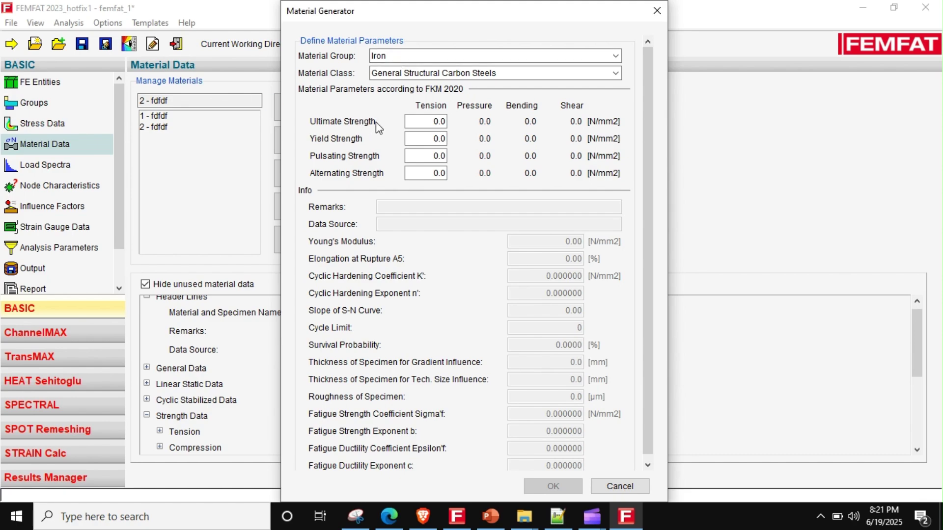
pyautogui.click(416, 121)
pyautogui.write('320')
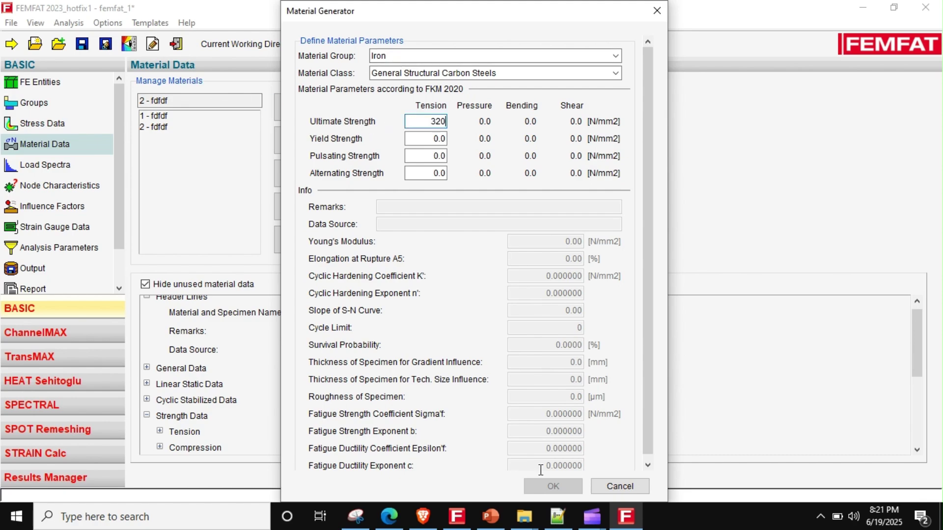
pyautogui.click(657, 10)
# Create material 'steel' generated from 200 N/mm2 ultimate tensile strength and select it
pyautogui.click(362, 106)
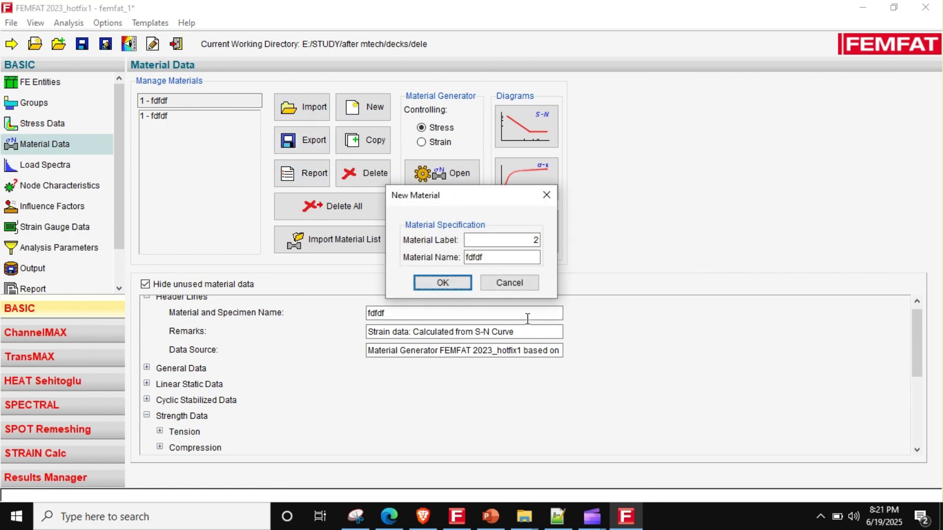
pyautogui.doubleClick(501, 258)
pyautogui.write('st')
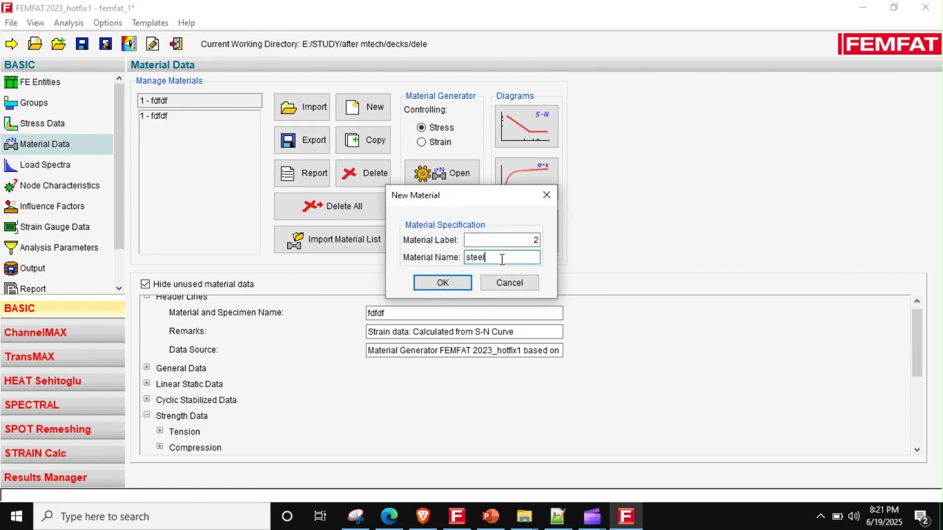
pyautogui.write('eel')
pyautogui.press('Return')
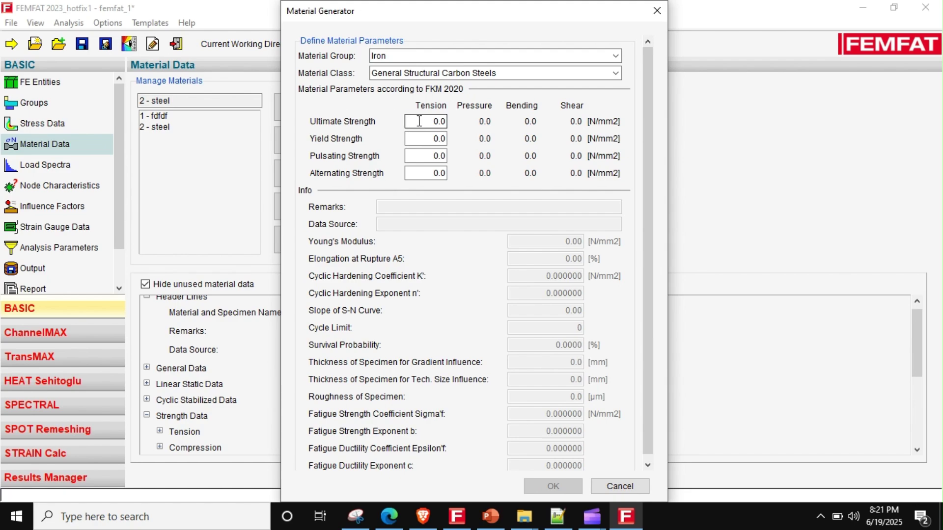
pyautogui.doubleClick(427, 121)
pyautogui.write('200')
pyautogui.click(554, 482)
pyautogui.click(208, 131)
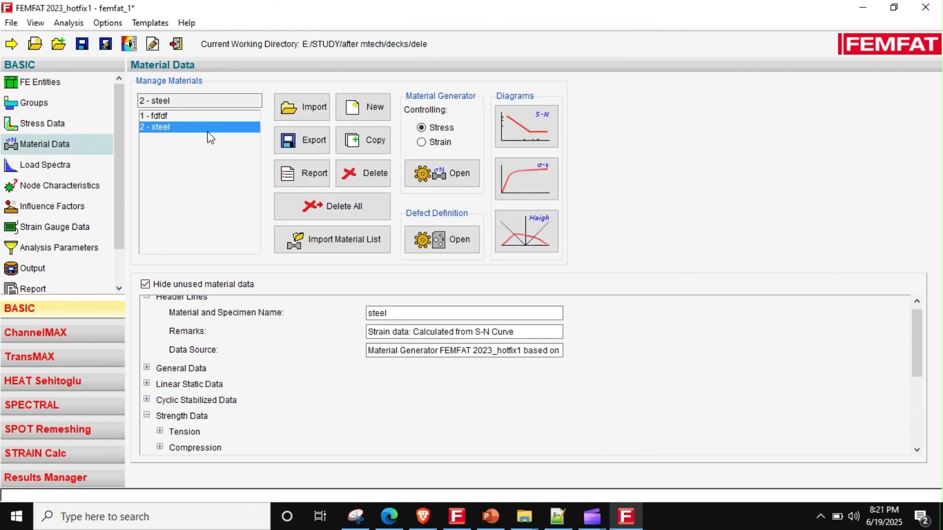
# Export the steel material to a material data file named steel
pyautogui.click(301, 140)
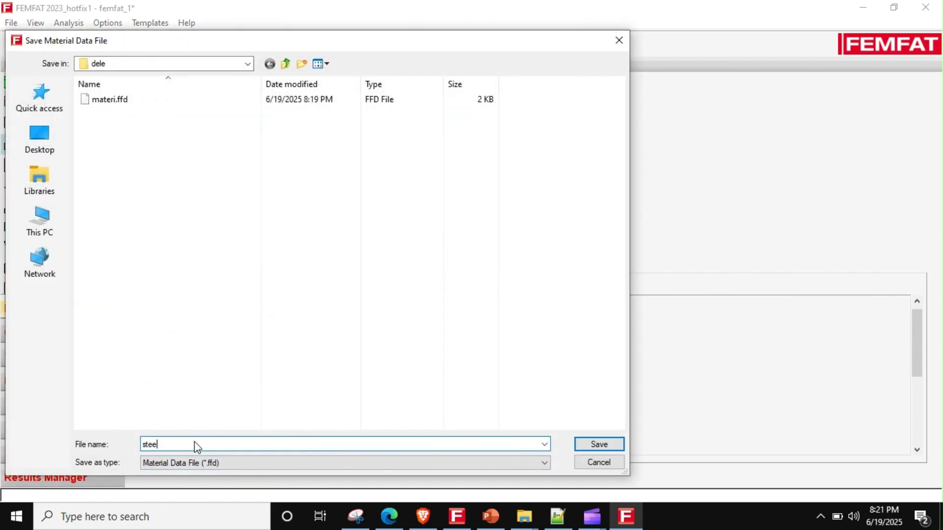
pyautogui.write('steel')
pyautogui.press('Return')
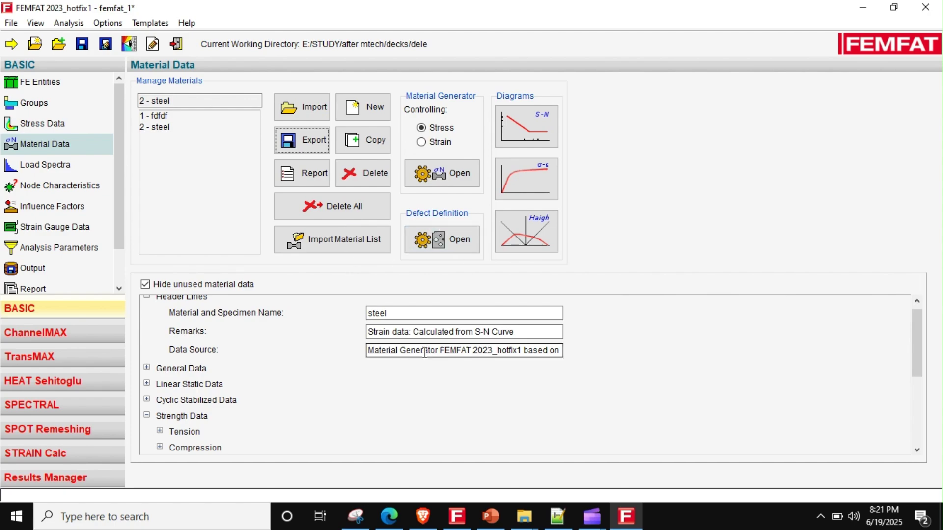
# Check the exported .ffd file in the dele folder, grouped by type, then return to FEMFAT
pyautogui.click(524, 516)
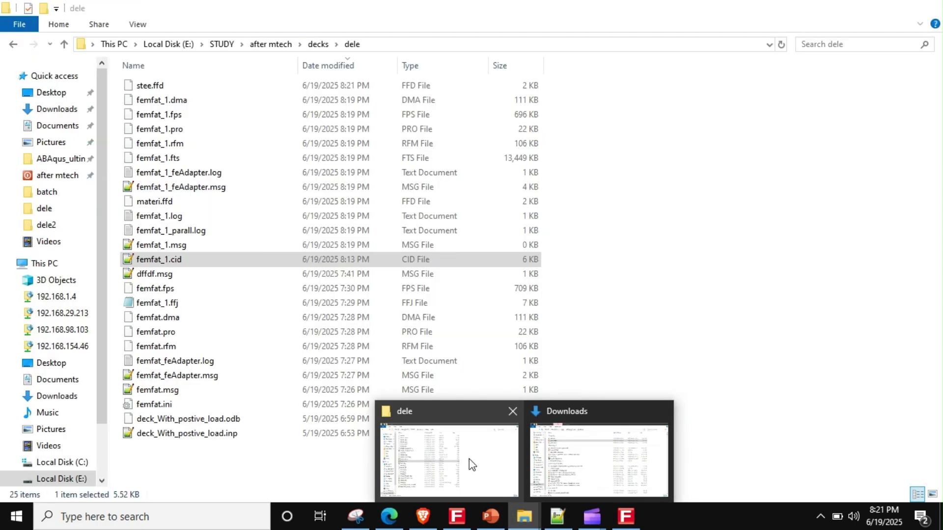
pyautogui.click(472, 465)
pyautogui.click(162, 86)
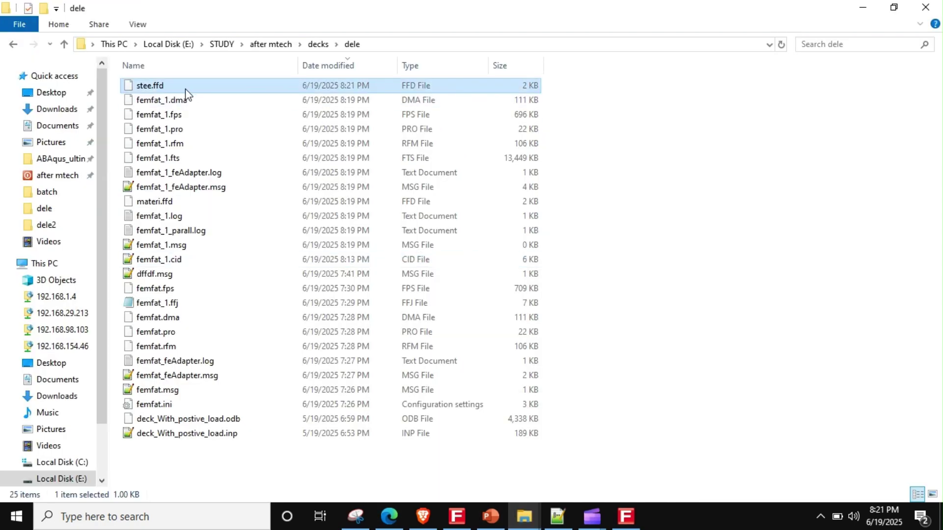
pyautogui.click(426, 66)
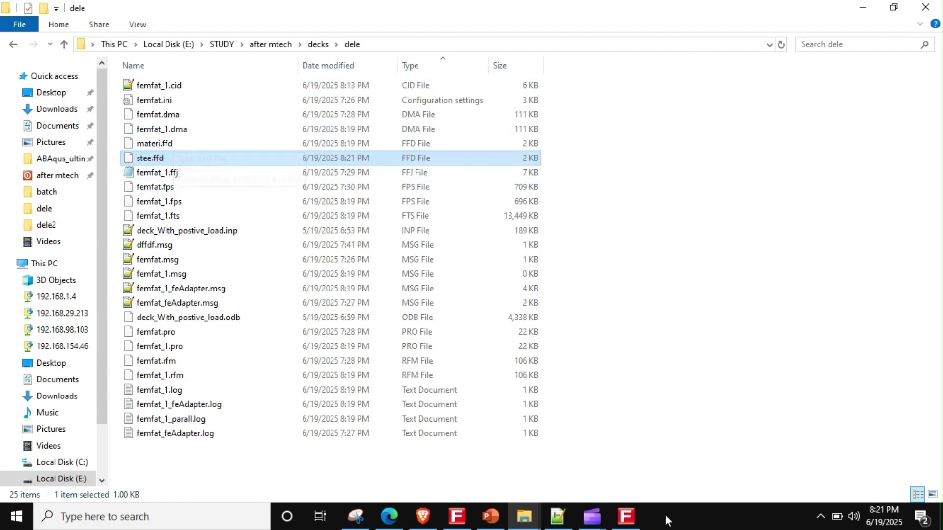
pyautogui.click(625, 516)
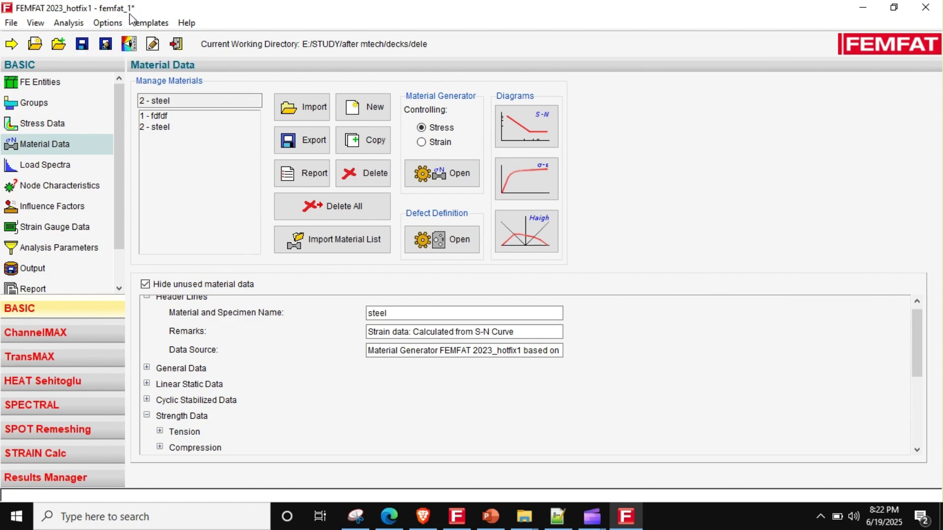
# Save the session as job file femfat_new.ffj
pyautogui.click(105, 43)
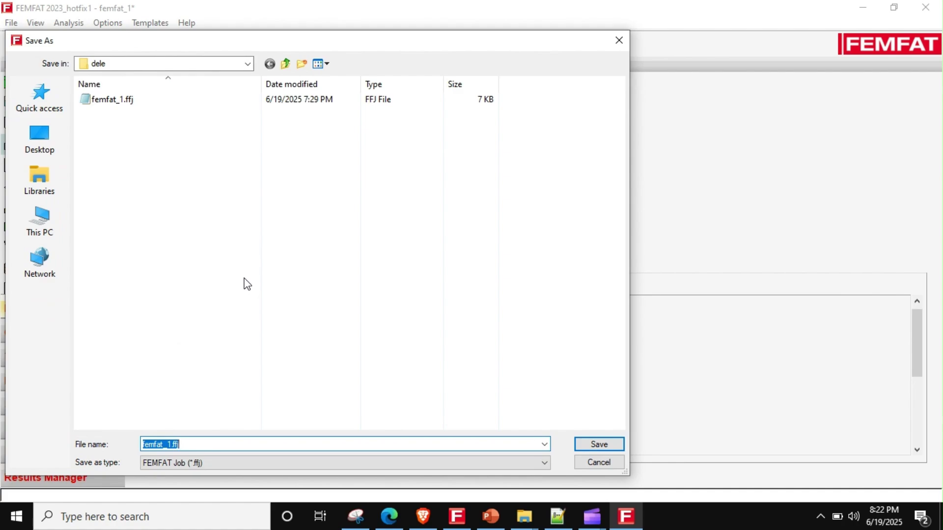
pyautogui.write('fem')
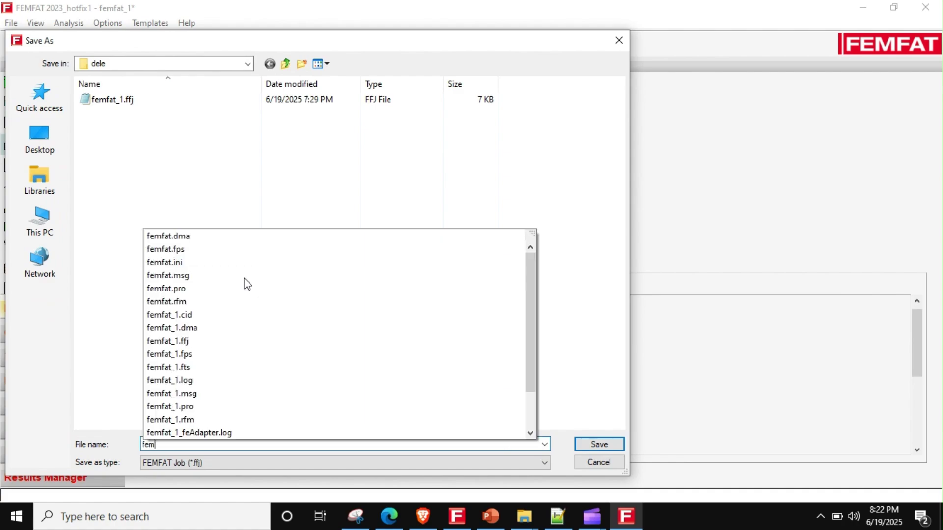
pyautogui.write('afat_new.ffj')
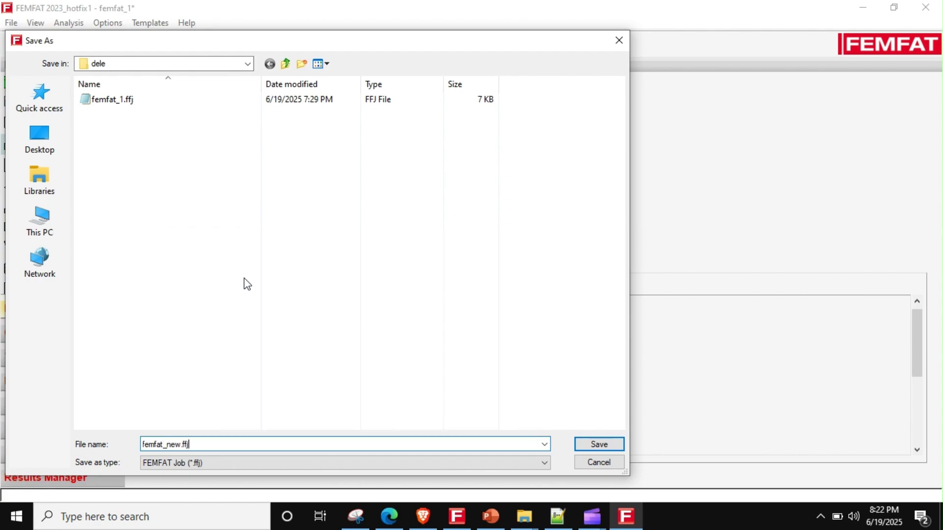
pyautogui.press('Return')
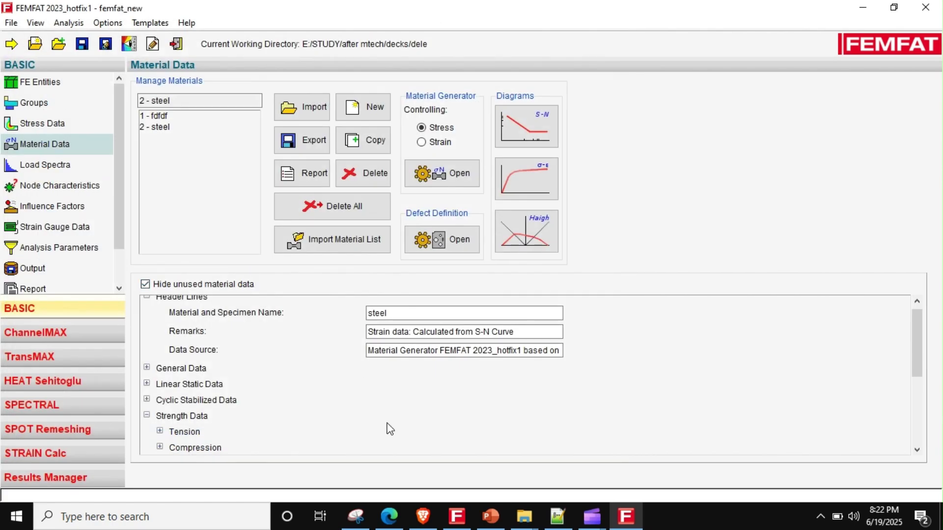
# Sort the dele folder newest first and open femfat_new.ffj in Notepad
pyautogui.moveTo(524, 516)
pyautogui.click(472, 444)
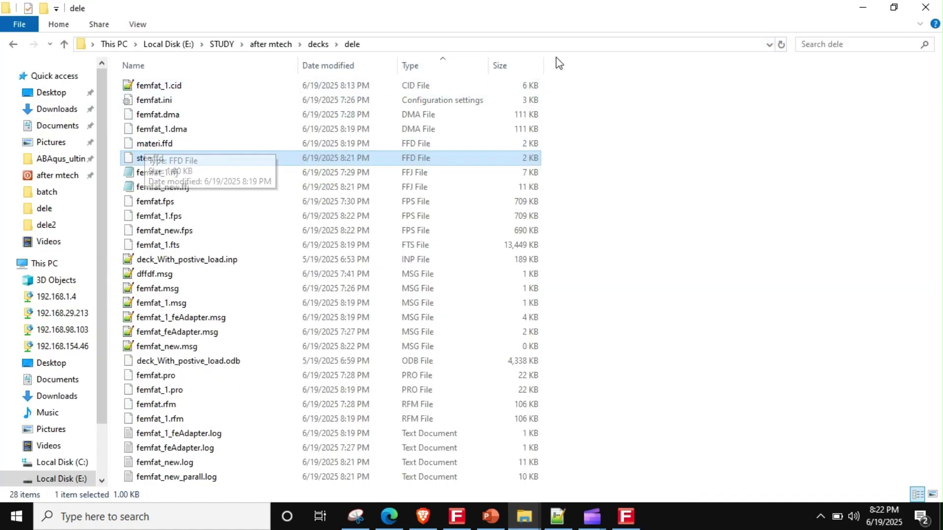
pyautogui.click(188, 247)
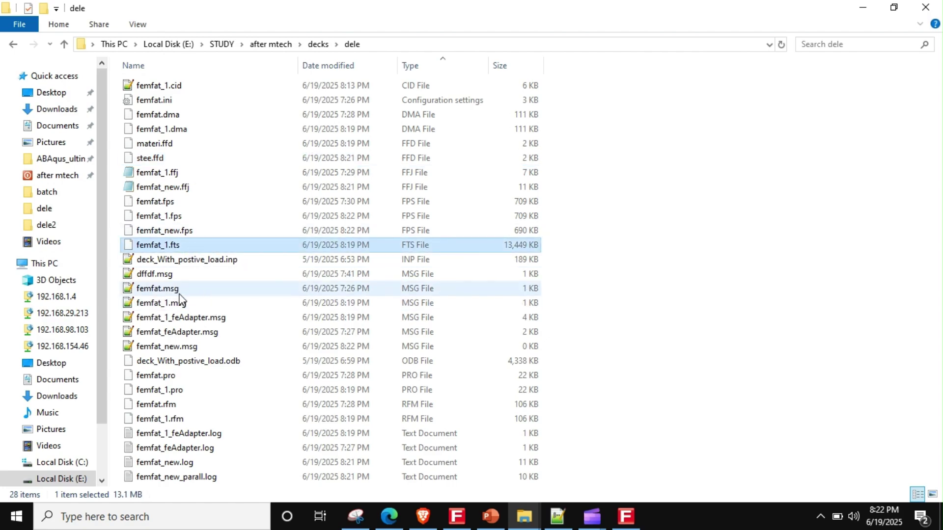
pyautogui.click(368, 67)
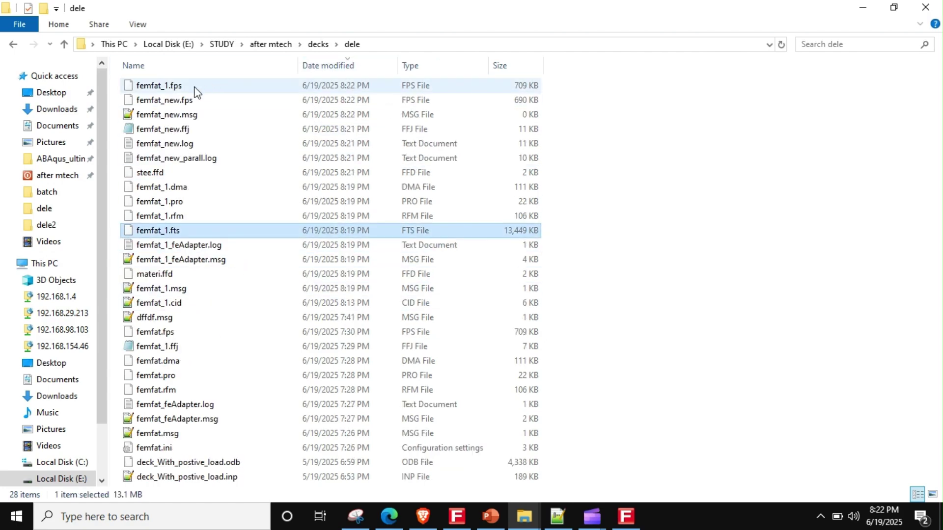
pyautogui.click(173, 118)
pyautogui.doubleClick(196, 129)
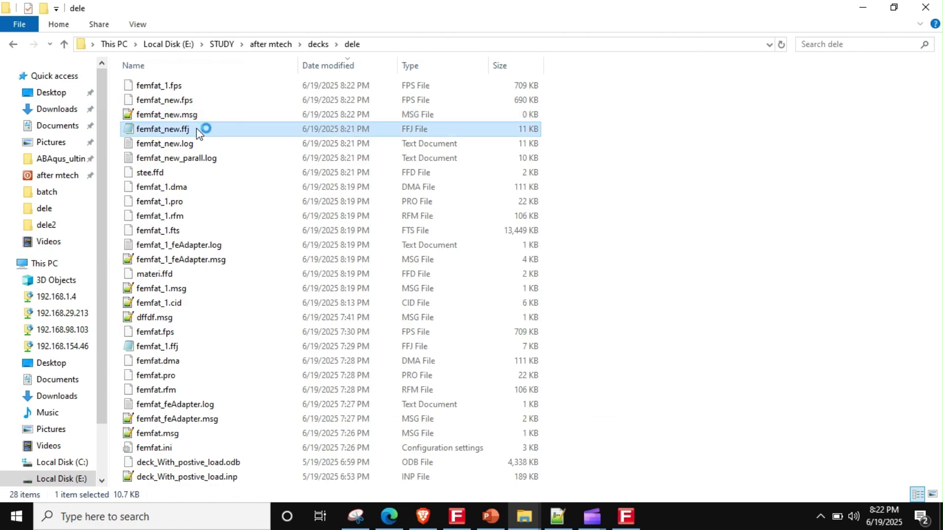
# Scroll through femfat_new.ffj to read the material 2 - steel setting and its stee.ffd export
pyautogui.scroll(-20, 311, 232)
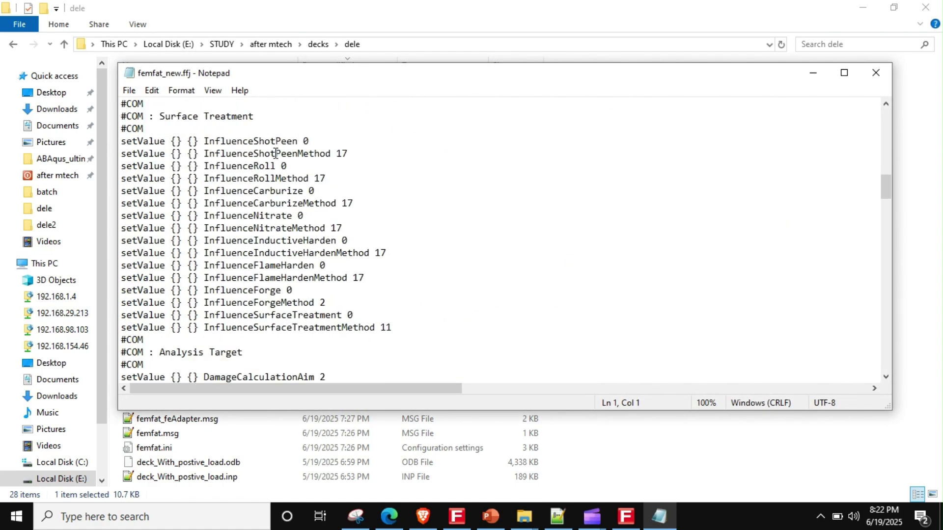
pyautogui.scroll(-20, 276, 154)
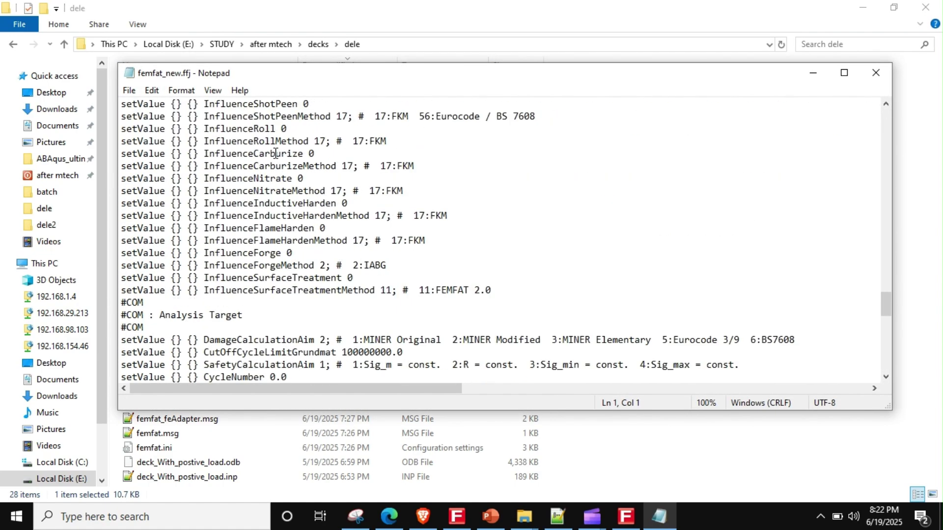
pyautogui.scroll(-9, 276, 154)
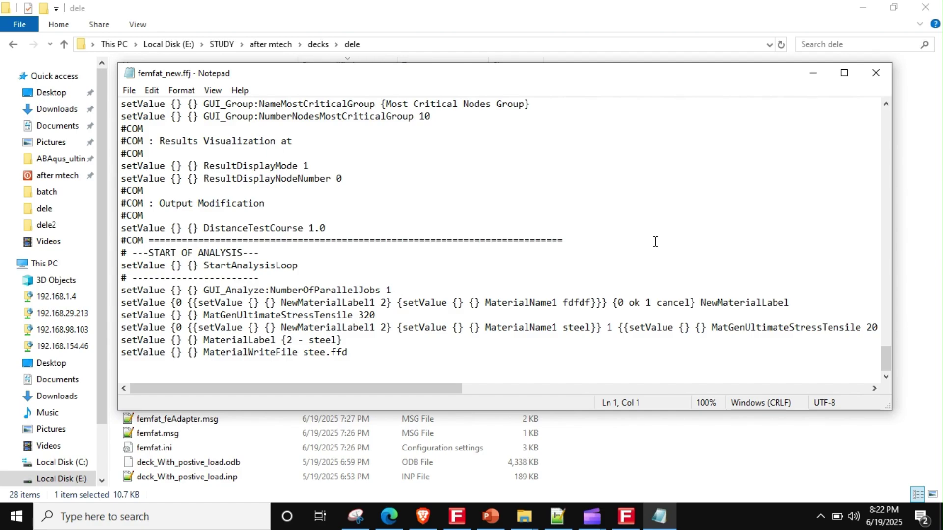
pyautogui.scroll(15, 423, 291)
pyautogui.scroll(15, 423, 291)
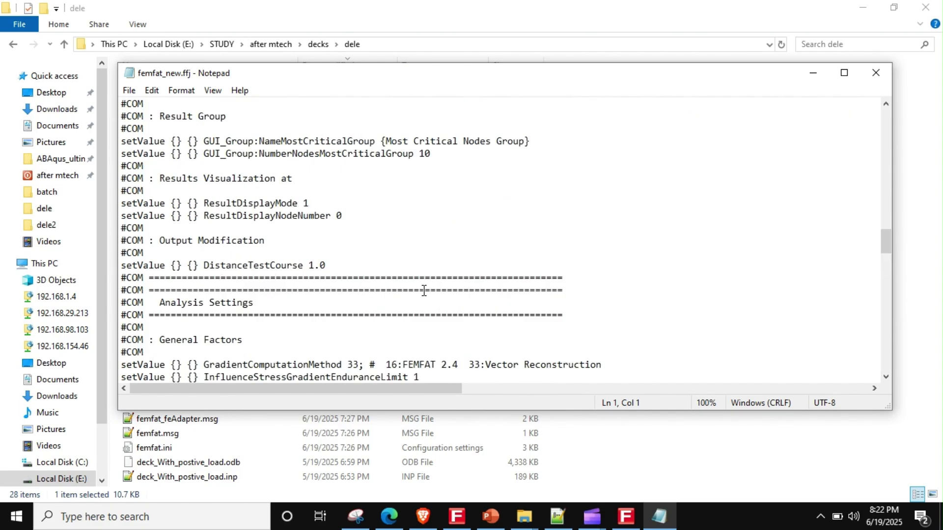
pyautogui.scroll(15, 546, 202)
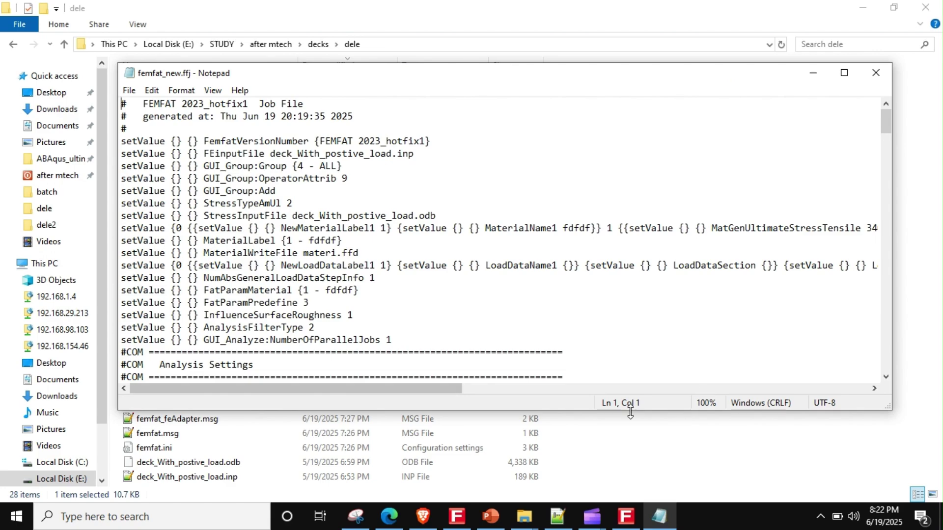
# Circle the fma and fps entries in the file-type table, erase the ink, and return to the dele folder
pyautogui.moveTo(457, 388); pyautogui.dragTo(366, 386)
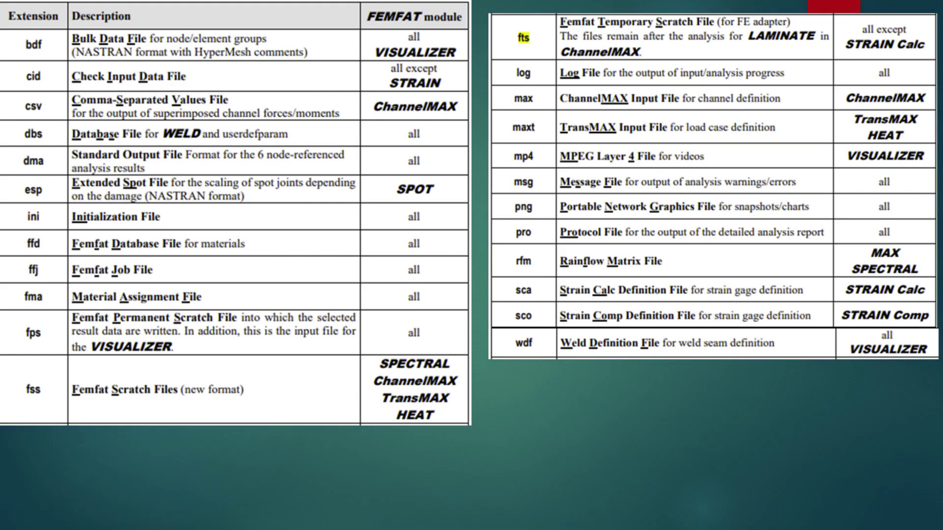
pyautogui.moveTo(76, 285); pyautogui.dragTo(83, 317)
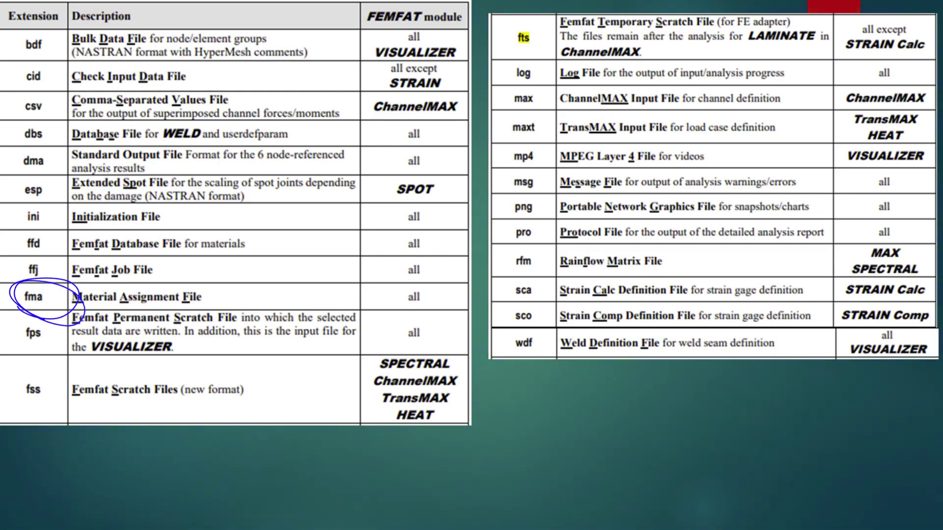
pyautogui.press('e')
pyautogui.moveTo(73, 317); pyautogui.dragTo(78, 356)
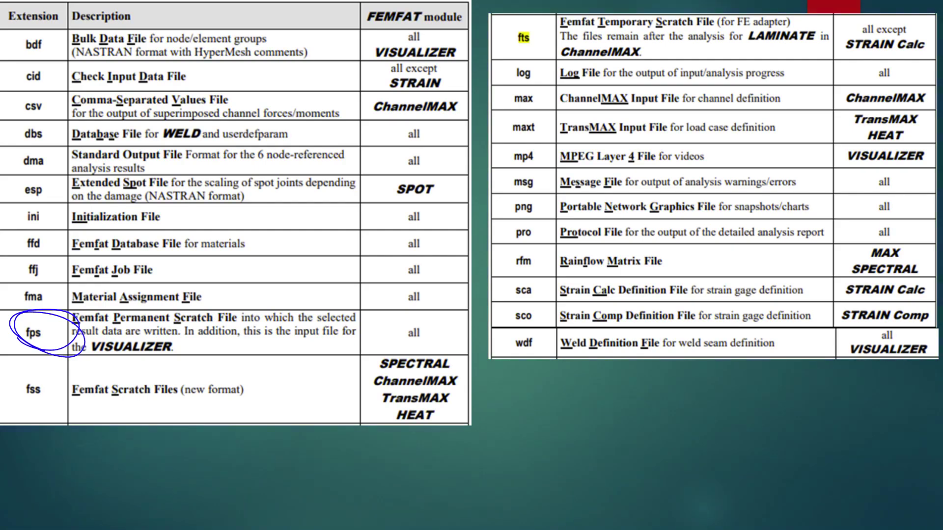
pyautogui.press('e')
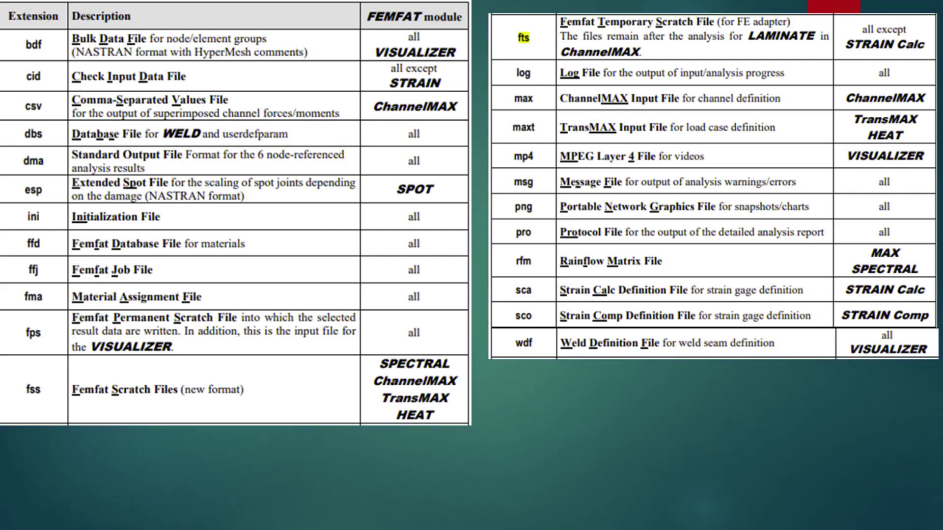
pyautogui.hotkey('alt', 'Tab')
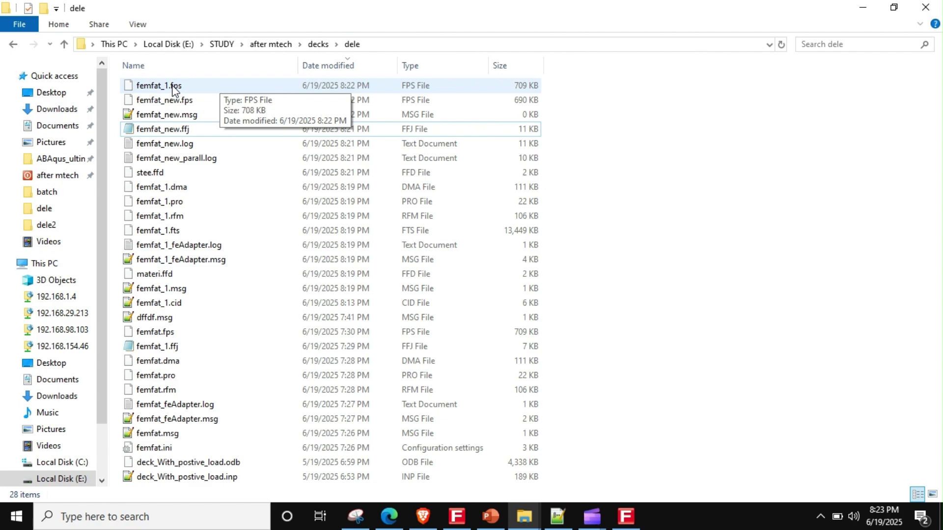
# Select the two .fps result files, then launch the FEMFAT Visualizer from the FEMFAT window
pyautogui.moveTo(592, 84); pyautogui.dragTo(491, 98)
pyautogui.click(620, 84)
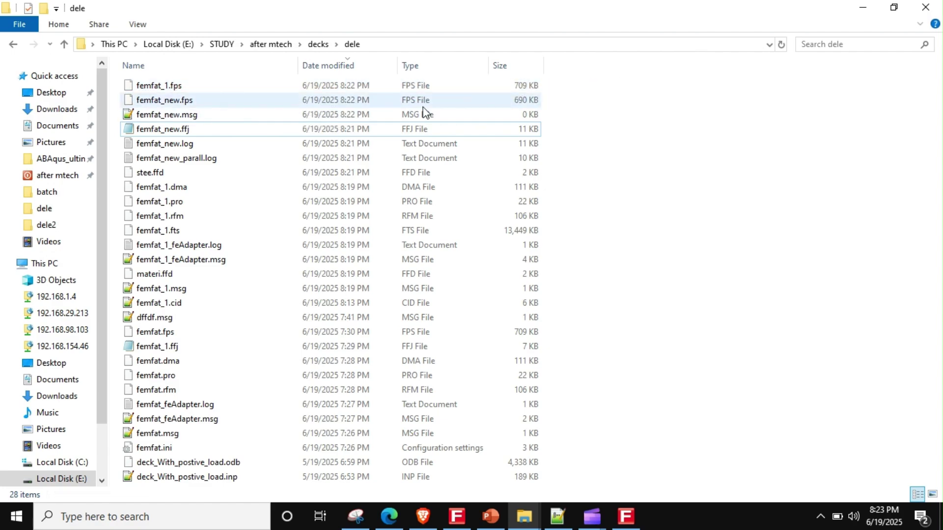
pyautogui.click(637, 516)
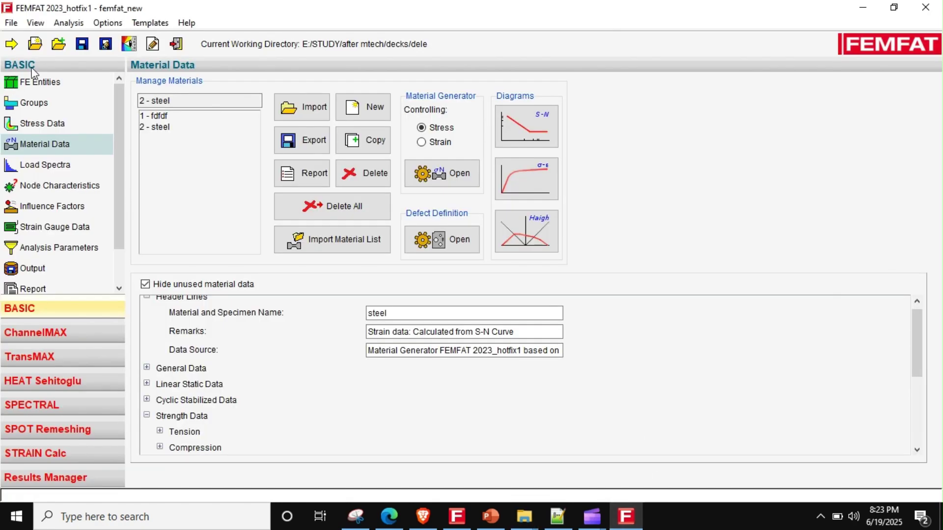
pyautogui.click(129, 44)
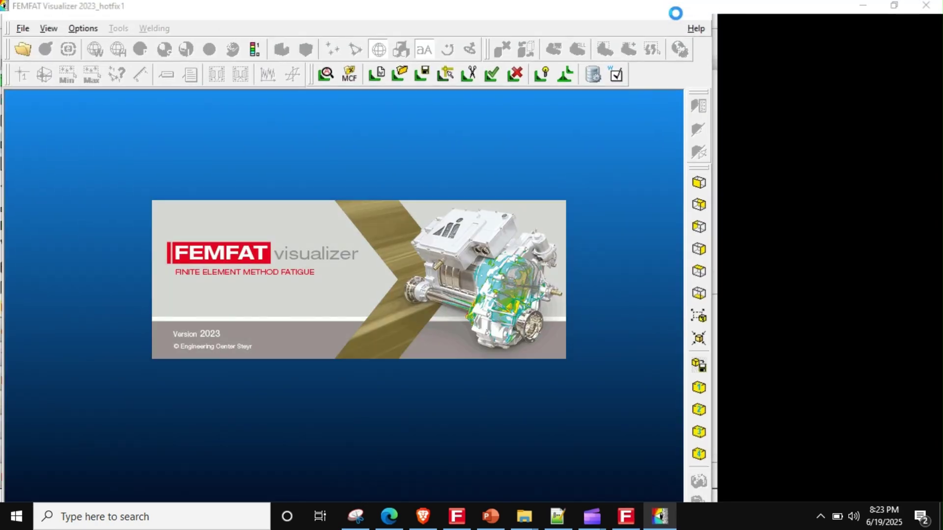
# Maximize the Visualizer, load femfat.fps, and show its Damage results on the rotated mesh
pyautogui.click(666, 11)
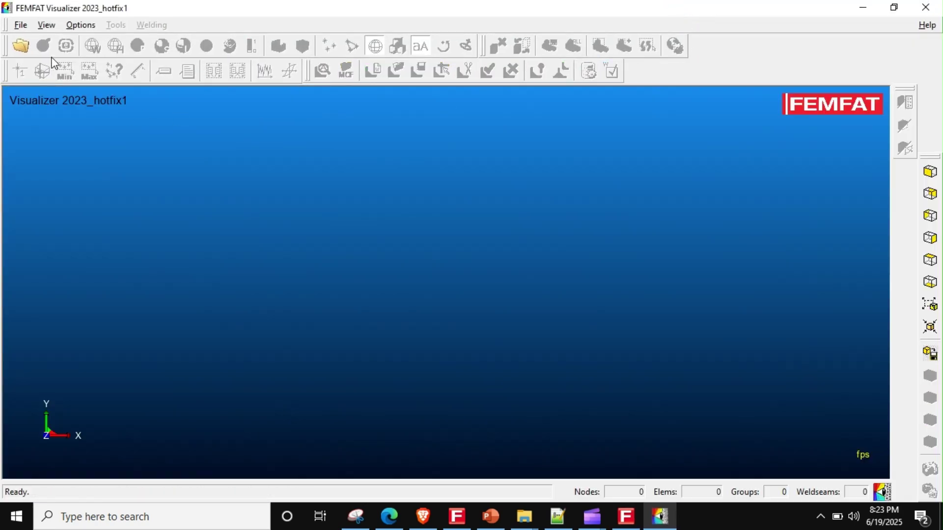
pyautogui.click(20, 46)
pyautogui.doubleClick(339, 205)
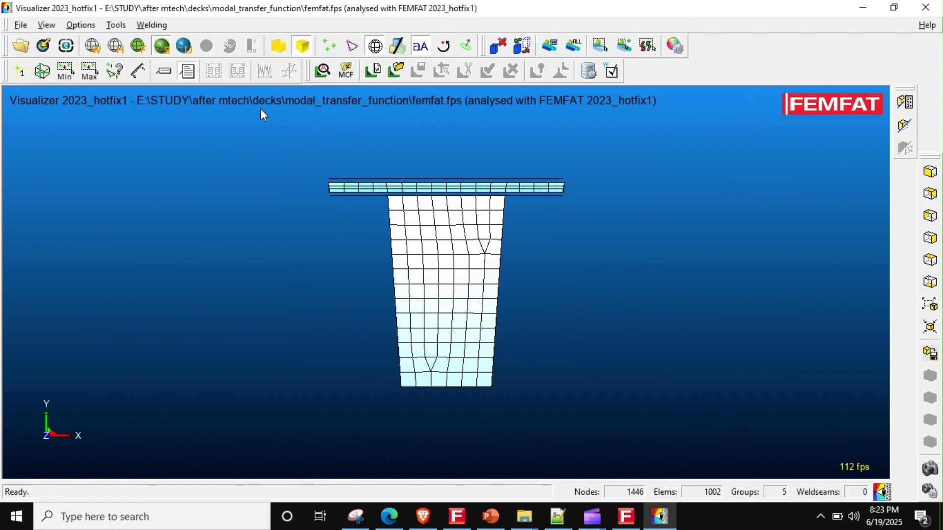
pyautogui.click(44, 46)
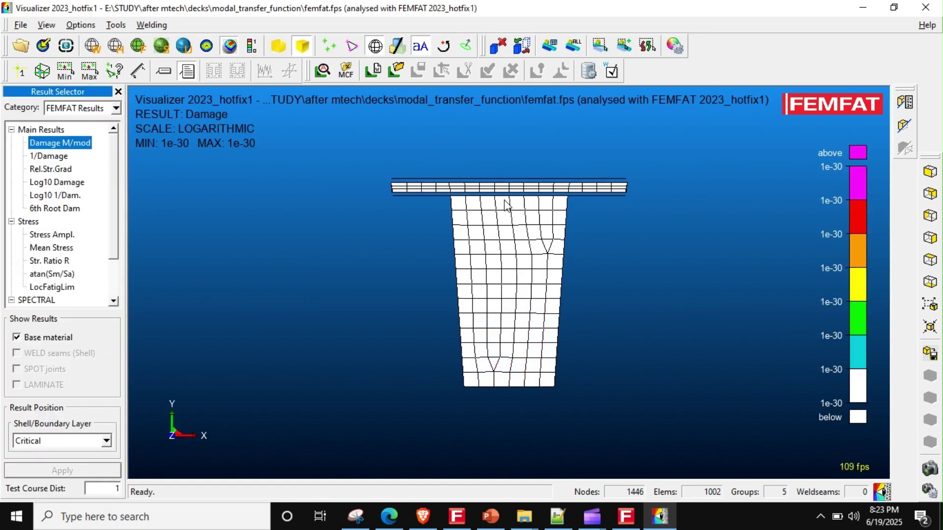
pyautogui.moveTo(549, 216); pyautogui.dragTo(503, 326)
pyautogui.scroll(-3, 503, 326)
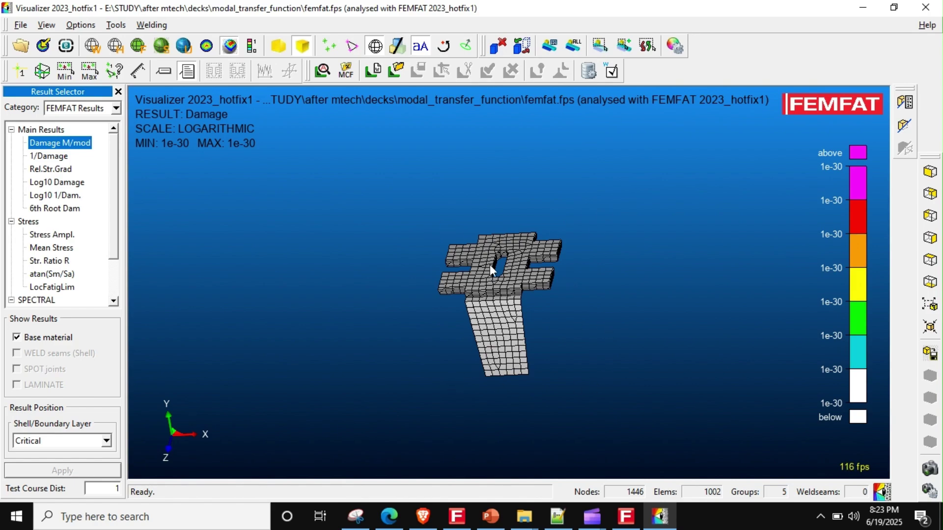
# Close the Visualizer, present the file-type slide with F5, and circle then erase the fss entry
pyautogui.click(925, 16)
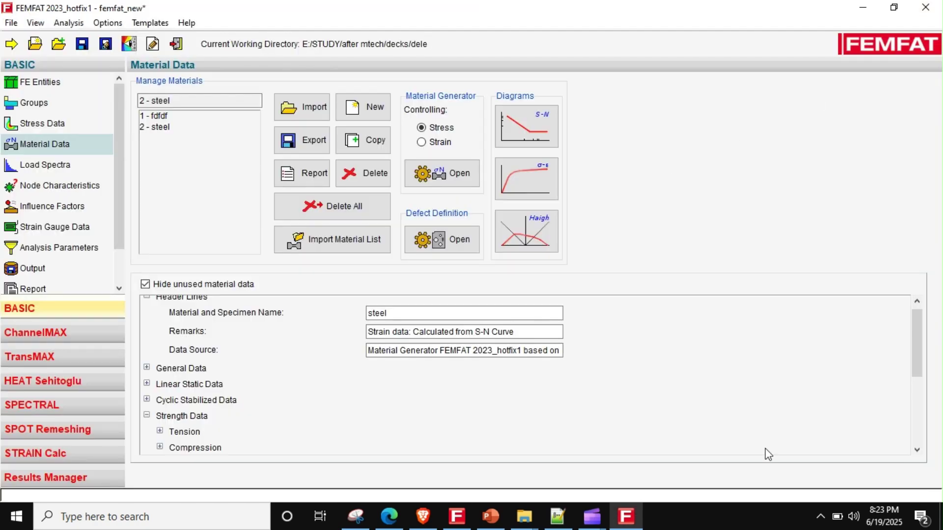
pyautogui.click(491, 517)
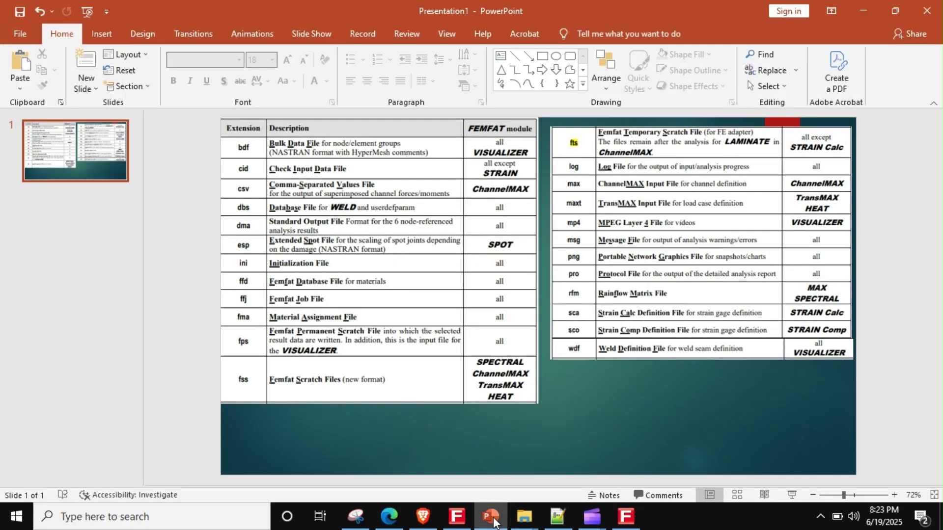
pyautogui.press('F5')
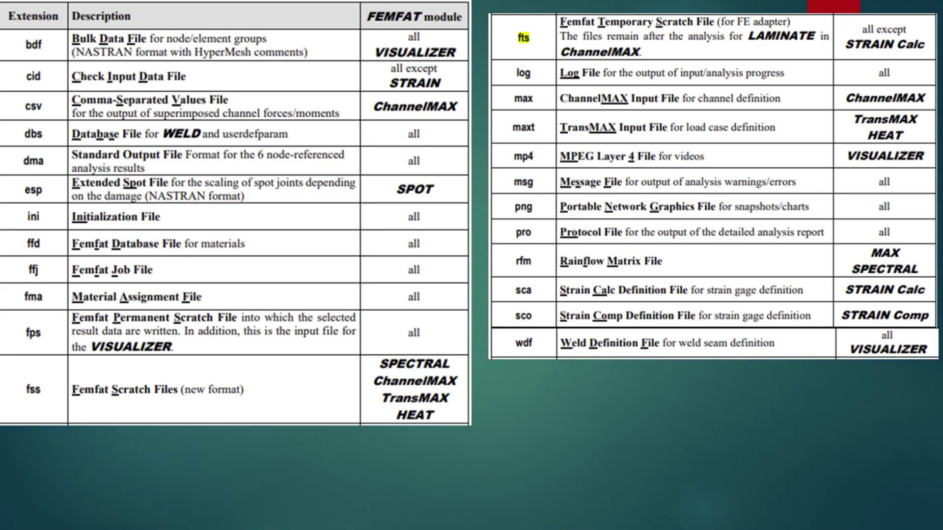
pyautogui.moveTo(73, 376); pyautogui.dragTo(83, 408)
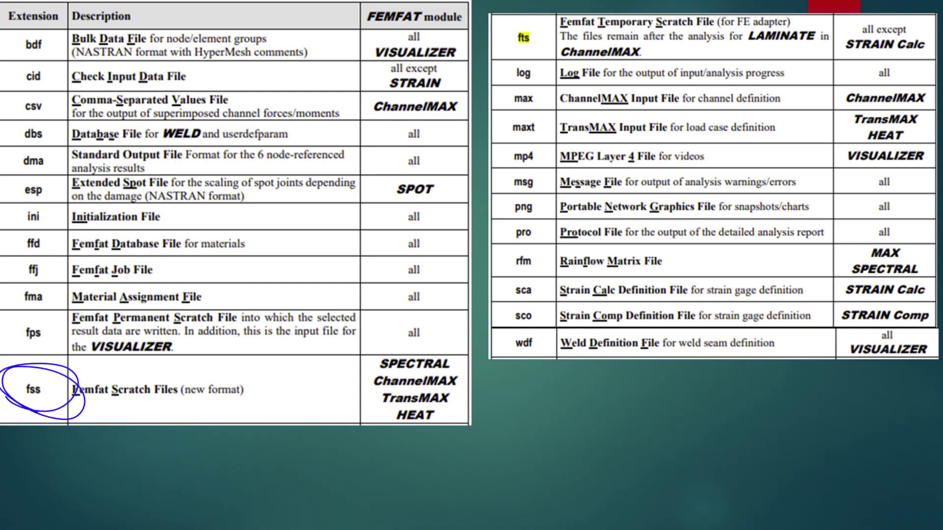
pyautogui.press('e')
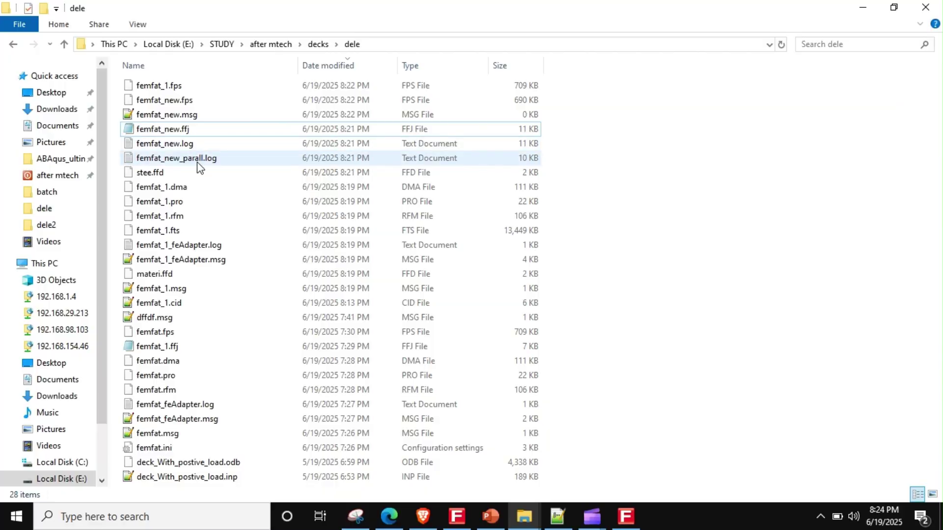
# Open femfat_new.log in Notepad and highlight its generated-at timestamp lines
pyautogui.click(194, 162)
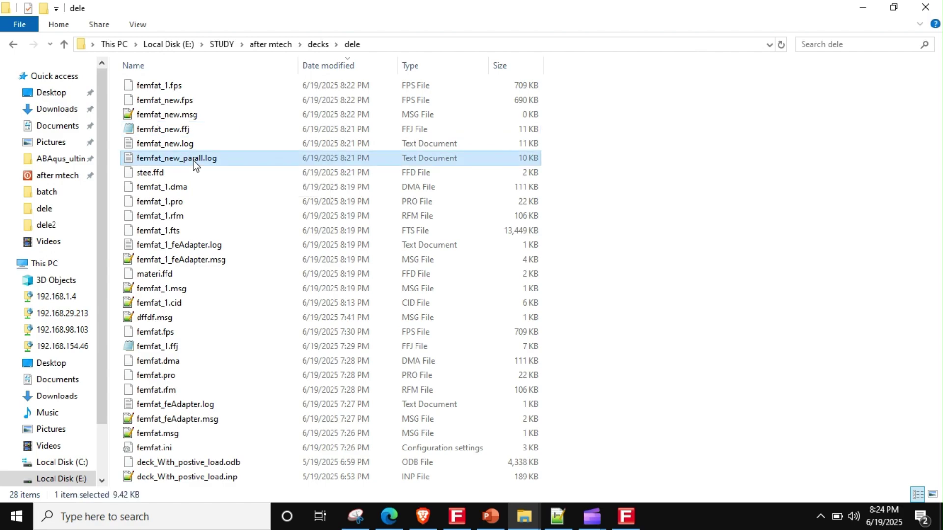
pyautogui.doubleClick(187, 143)
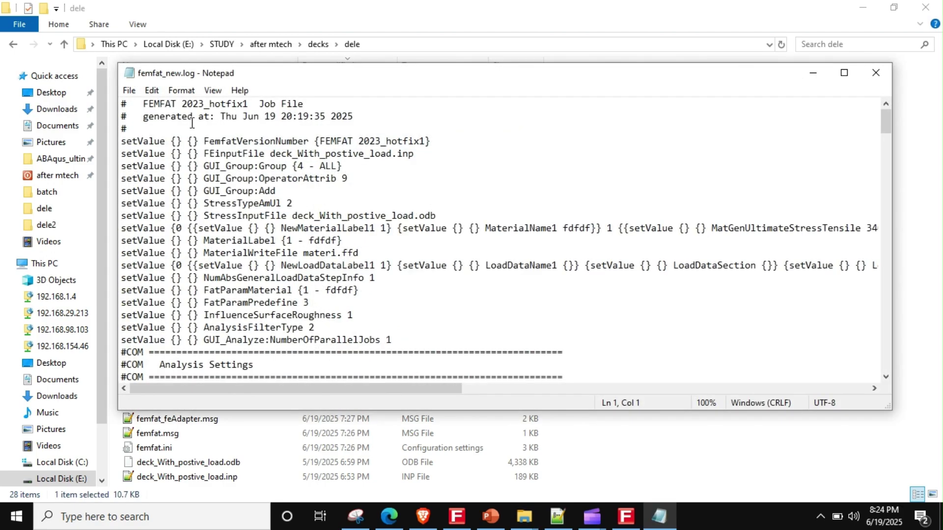
pyautogui.moveTo(172, 132); pyautogui.dragTo(123, 118)
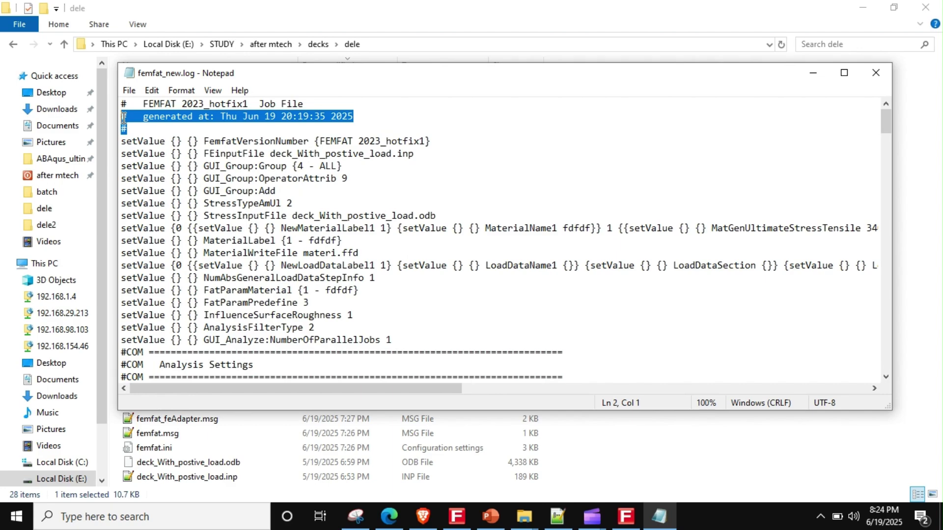
pyautogui.scroll(-2, 255, 132)
pyautogui.moveTo(172, 287); pyautogui.dragTo(243, 305)
pyautogui.scroll(-20, 244, 304)
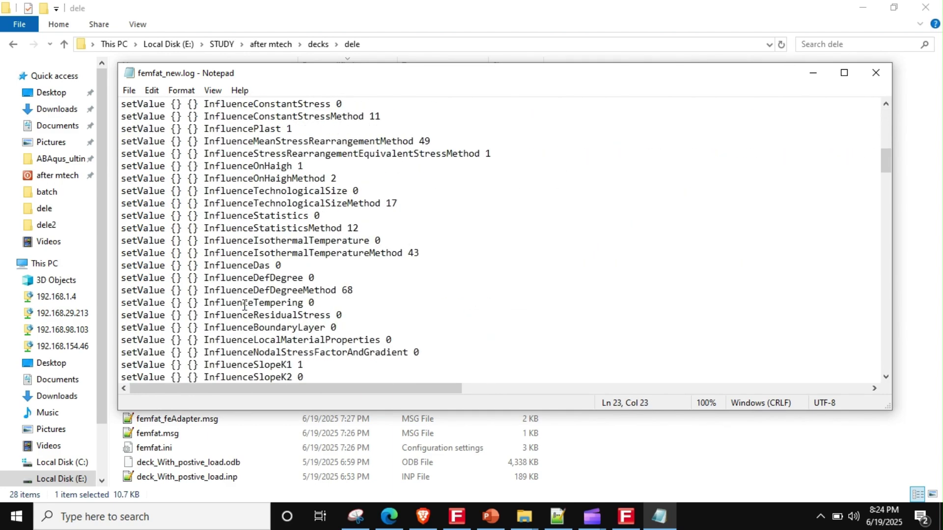
# Open femfat_new_parall.log and tile it on the left with femfat_new.log on the right
pyautogui.moveTo(299, 74); pyautogui.dragTo(536, 59)
pyautogui.doubleClick(166, 160)
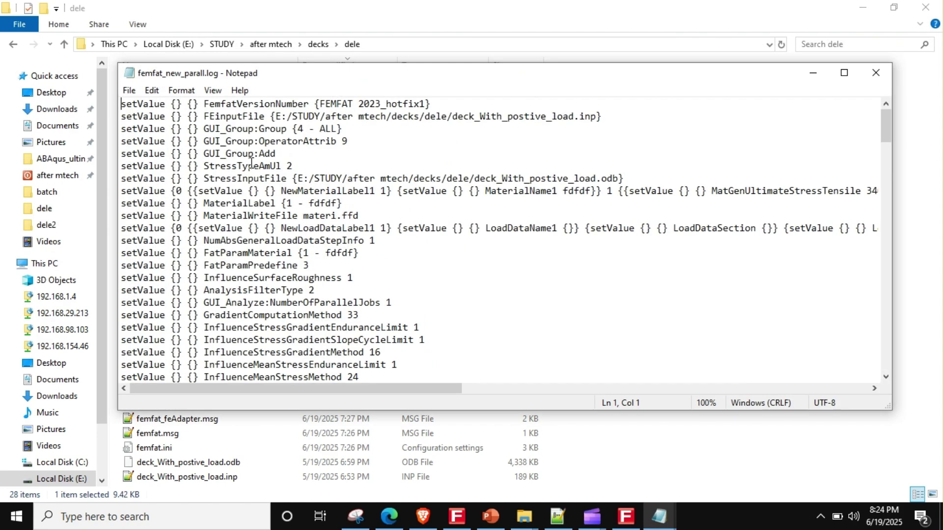
pyautogui.press('super+Left')
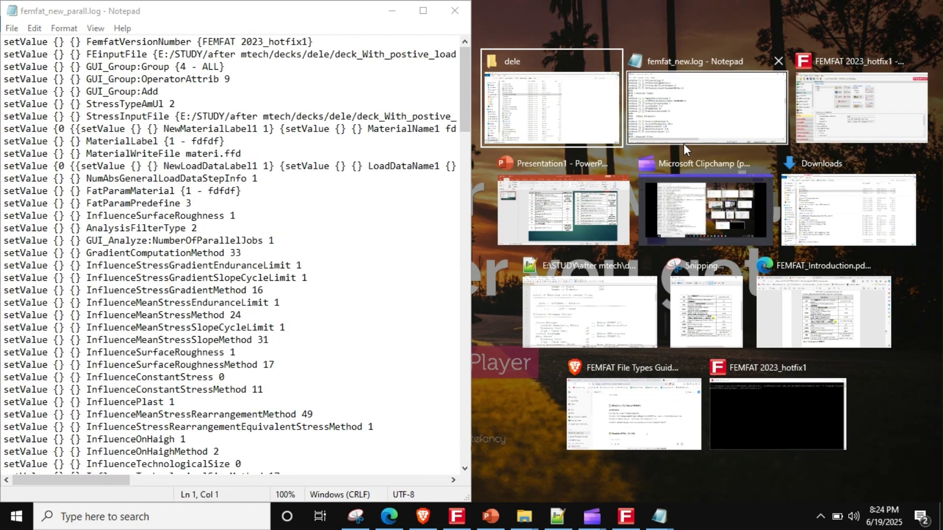
pyautogui.click(659, 103)
pyautogui.scroll(20, 611, 121)
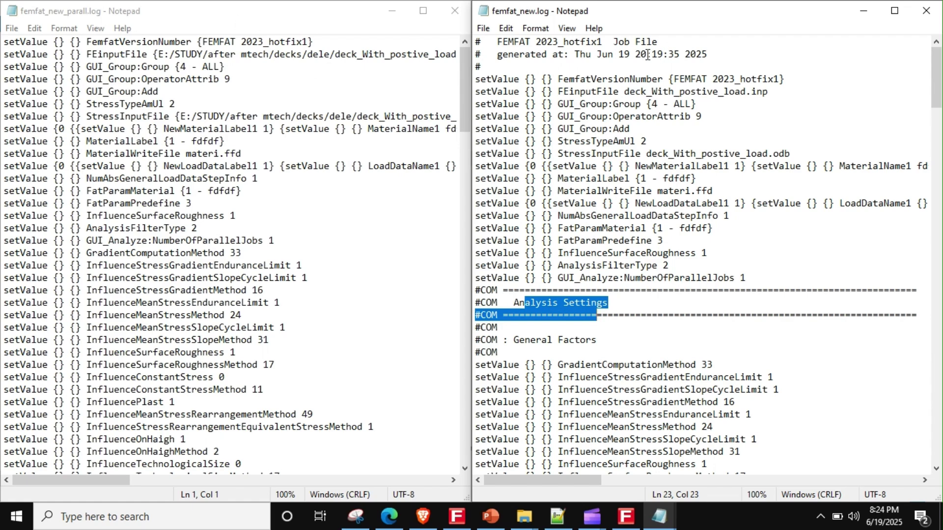
# Close the femfat_new_parall.log Notepad window
pyautogui.click(455, 10)
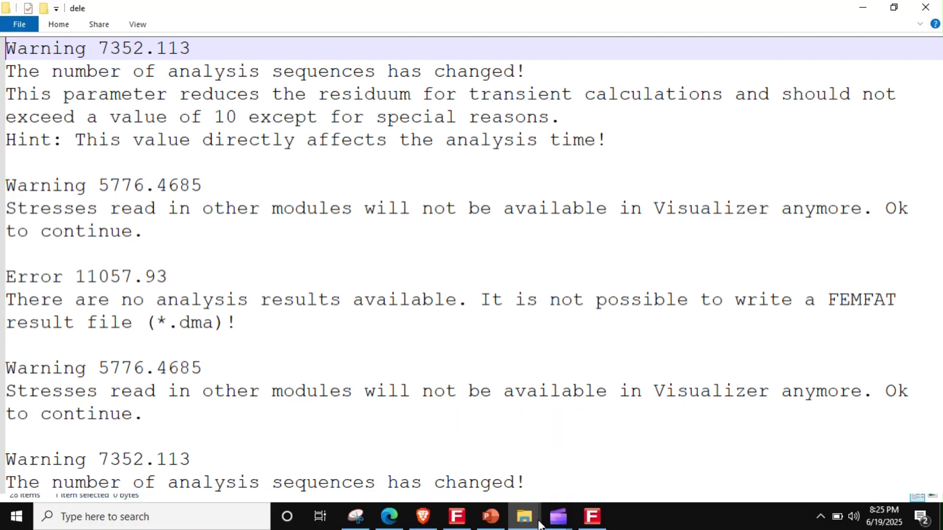
# Bring the PowerPoint presentation forward, then switch to the dele folder in File Explorer
pyautogui.click(491, 517)
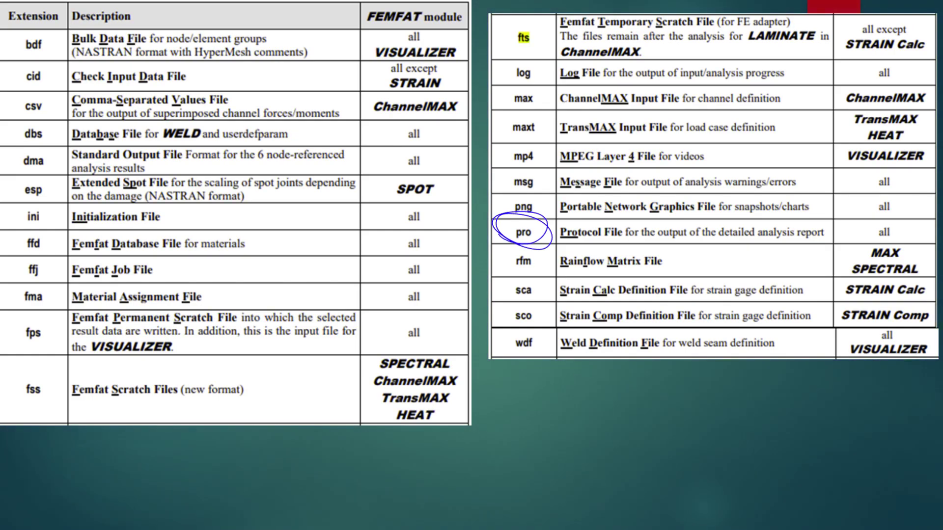
pyautogui.hotkey('alt', 'Tab')
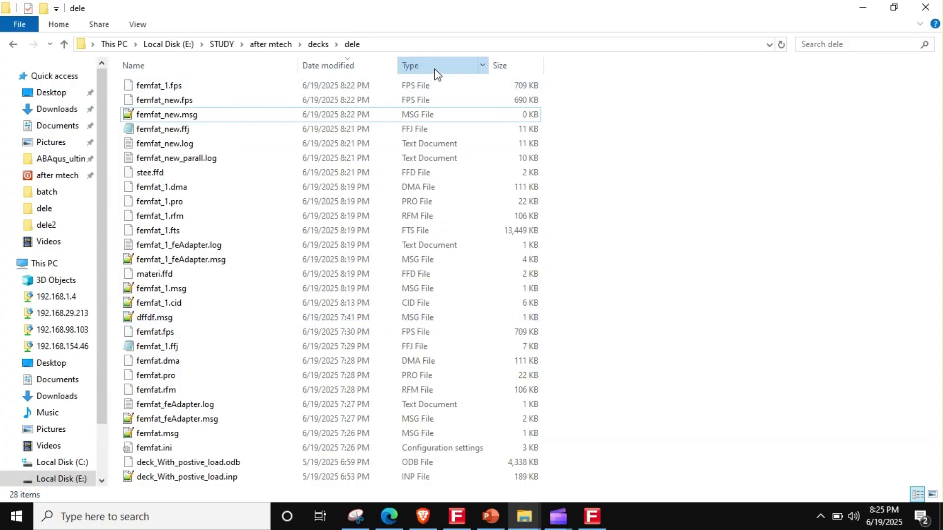
# Sort the dele folder by Type and open femfat_1.pro in Notepad++
pyautogui.click(419, 69)
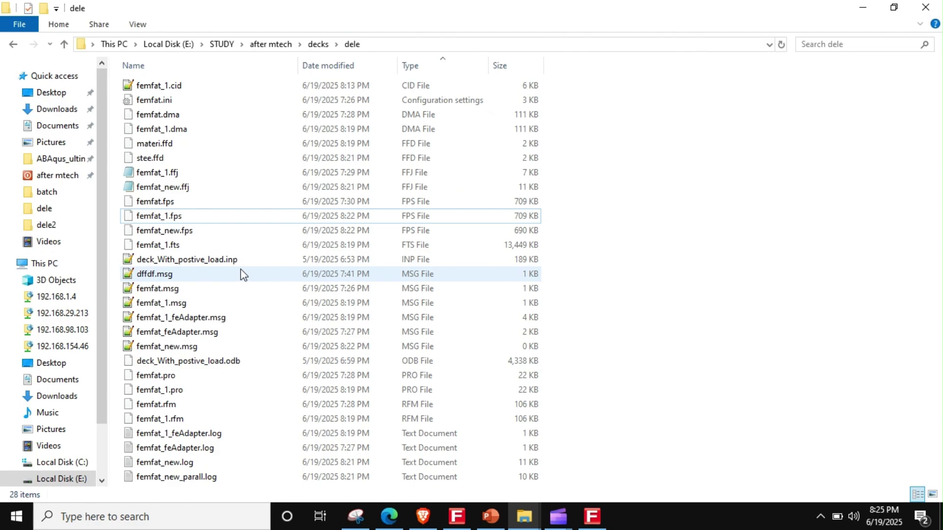
pyautogui.rightClick(171, 392)
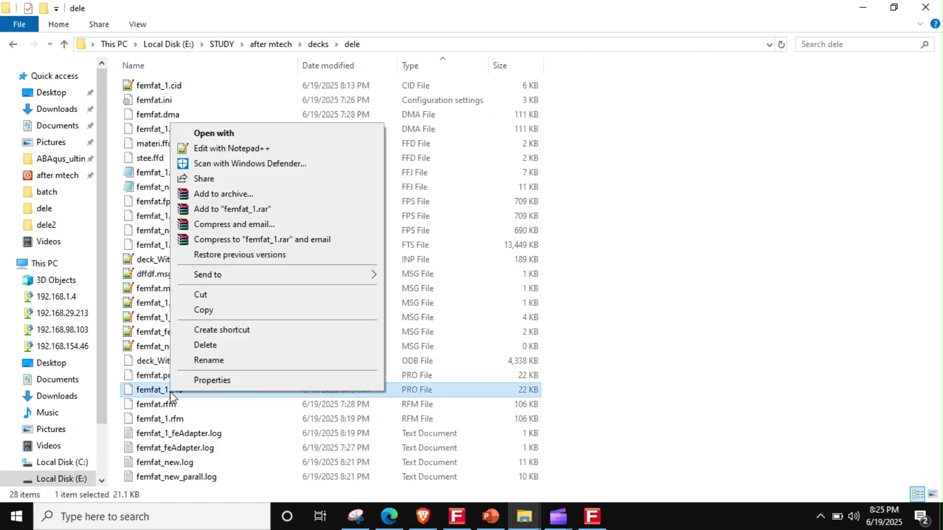
pyautogui.click(237, 148)
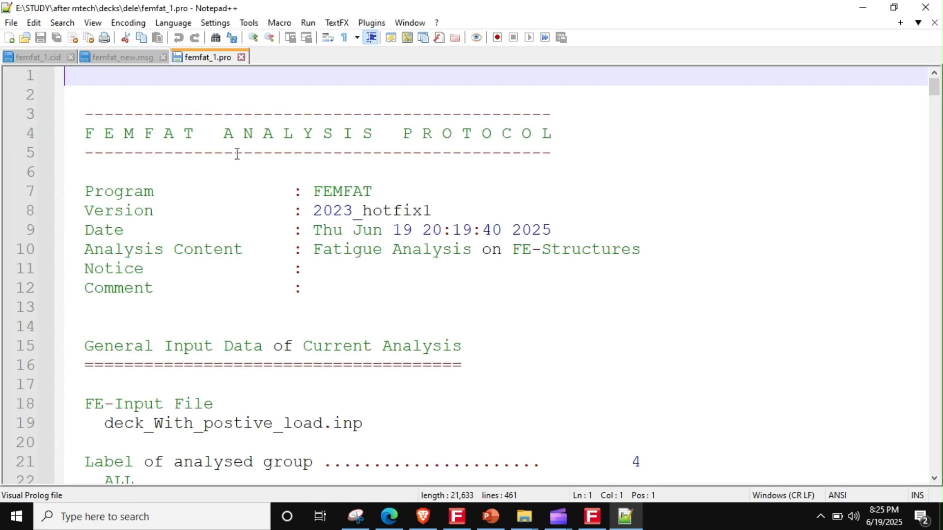
pyautogui.click(152, 175)
# Read through the opening sections of the femfat_1.pro protocol, highlighting a line of interest
pyautogui.scroll(-1, 156, 181)
pyautogui.scroll(-2, 157, 181)
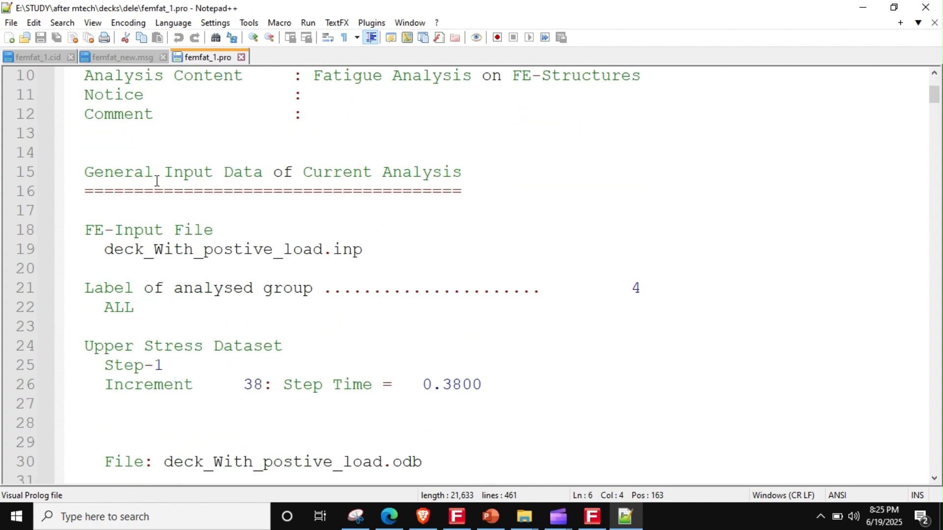
pyautogui.scroll(3, 157, 181)
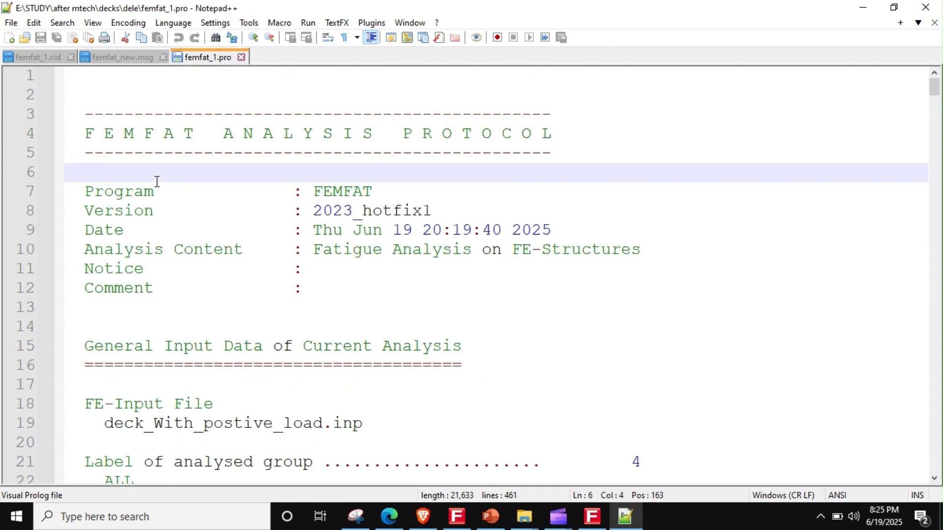
pyautogui.scroll(-3, 157, 181)
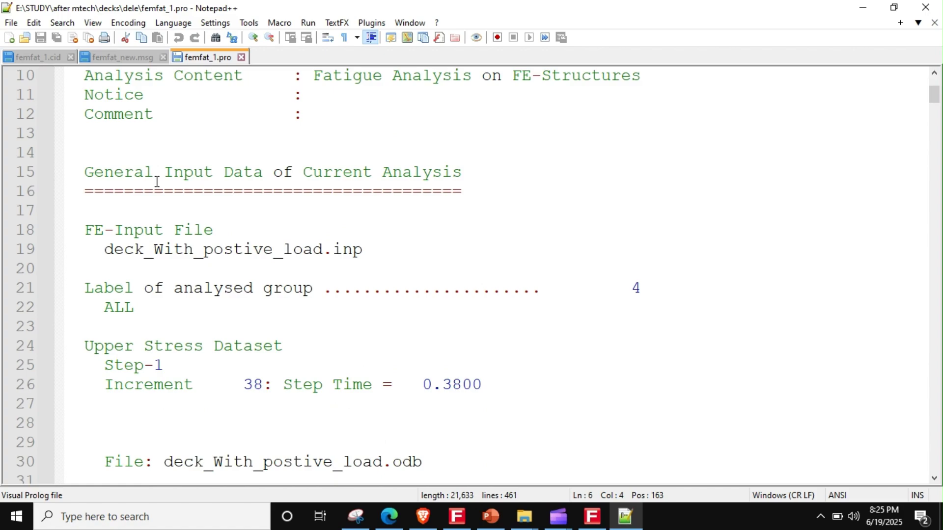
pyautogui.scroll(3, 157, 181)
pyautogui.scroll(-7, 157, 182)
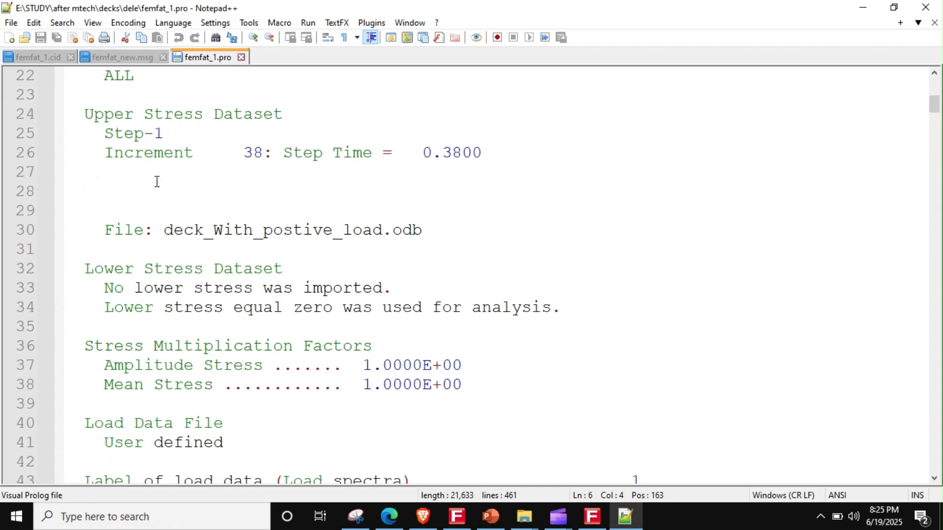
pyautogui.scroll(-3, 157, 181)
pyautogui.scroll(2, 156, 181)
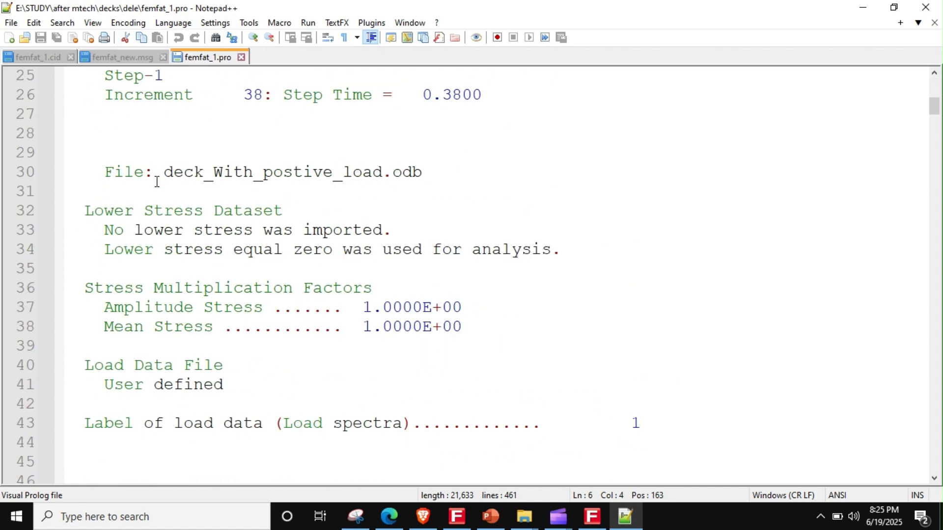
pyautogui.scroll(5, 157, 181)
pyautogui.scroll(-7, 157, 181)
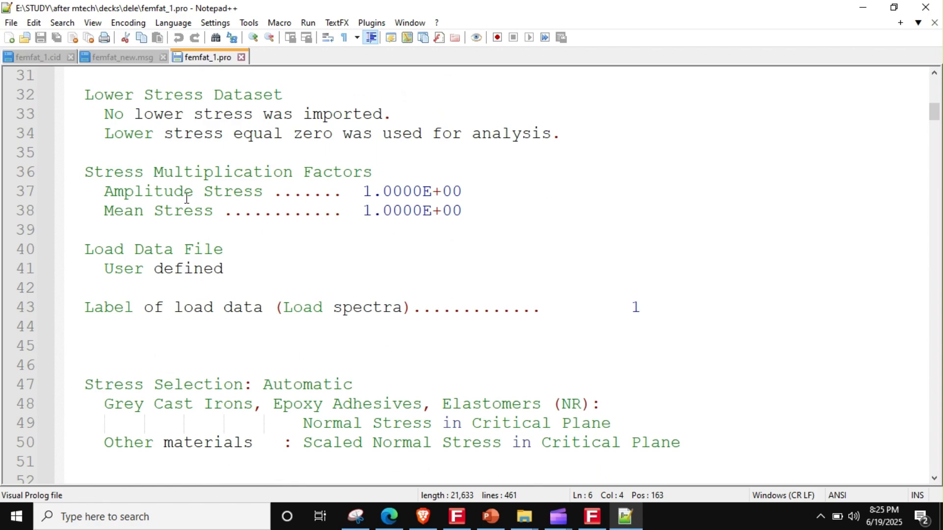
pyautogui.moveTo(186, 198); pyautogui.dragTo(462, 211)
# Scroll down to the summary: max damage 1.093E-06 at node 1315, 97.5% survival probability
pyautogui.scroll(-4, 368, 308)
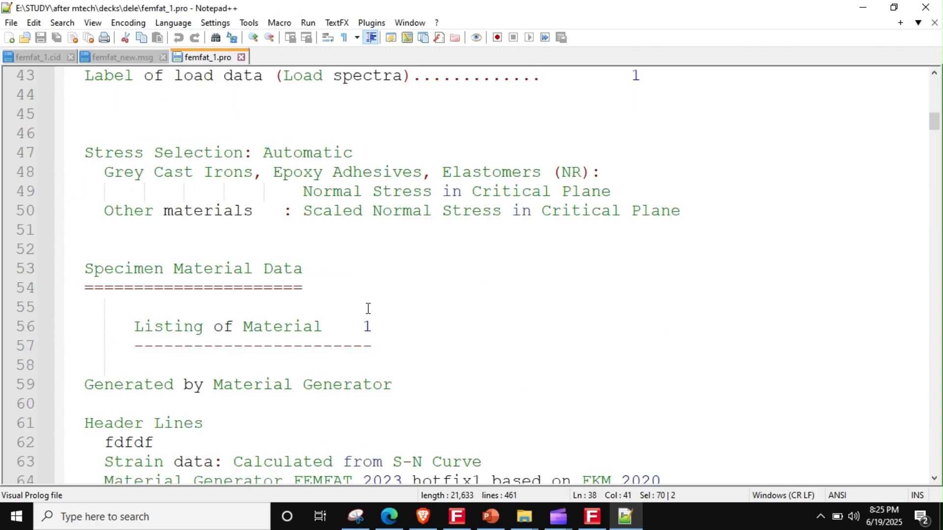
pyautogui.scroll(-5, 368, 308)
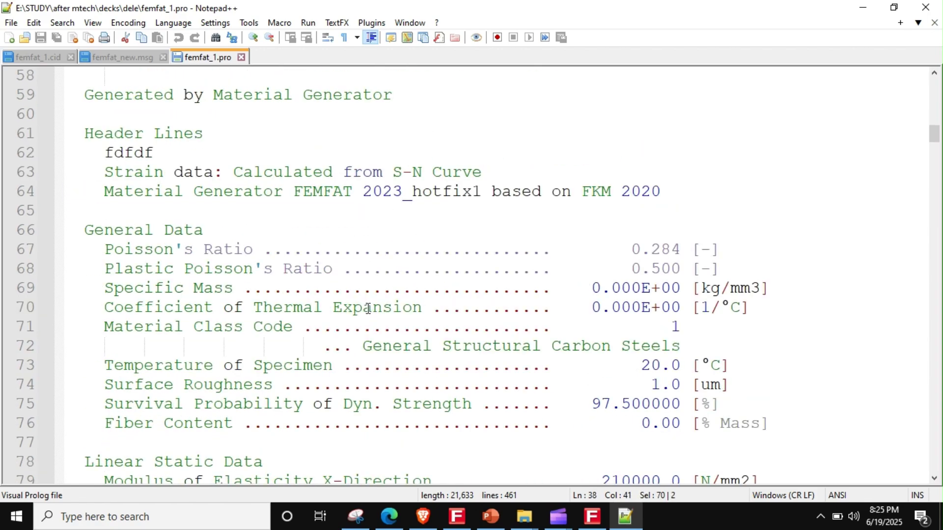
pyautogui.scroll(-12, 517, 330)
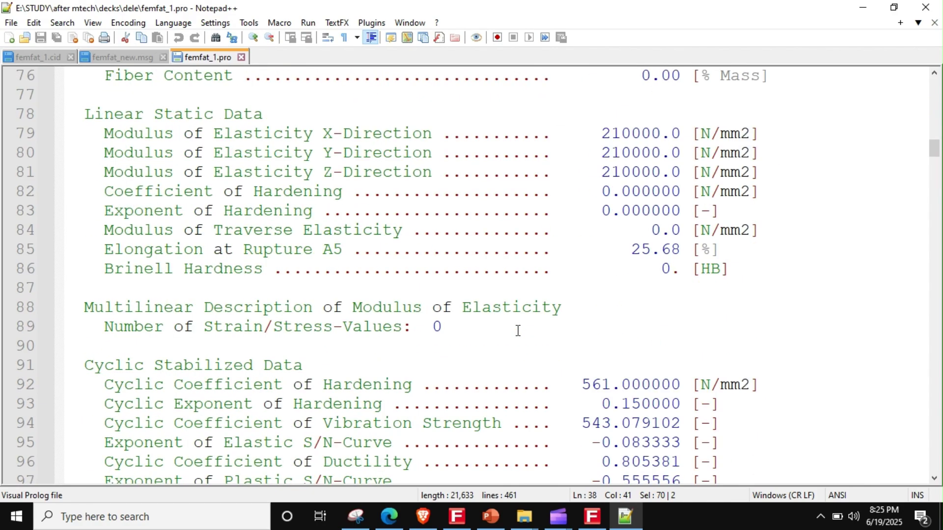
pyautogui.scroll(-8, 517, 331)
pyautogui.scroll(7, 518, 330)
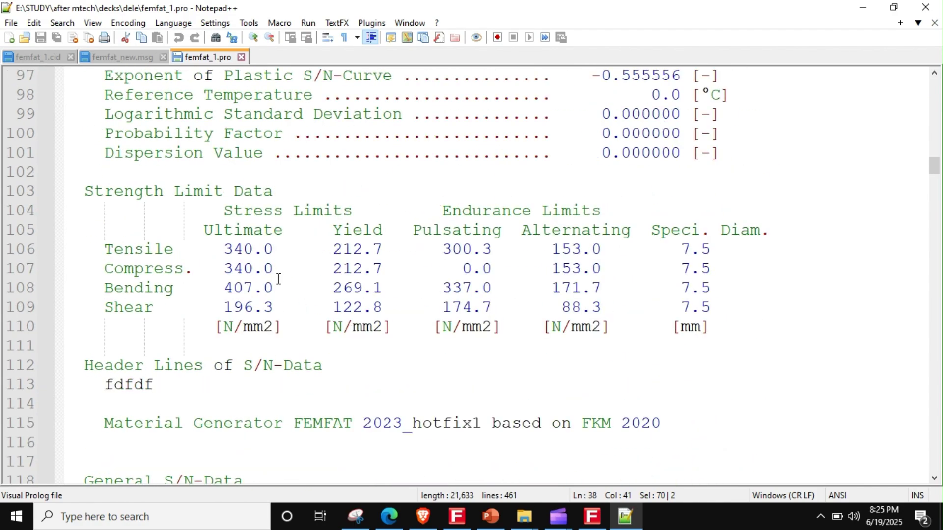
pyautogui.scroll(-7, 278, 285)
pyautogui.scroll(7, 278, 285)
pyautogui.scroll(-19, 473, 357)
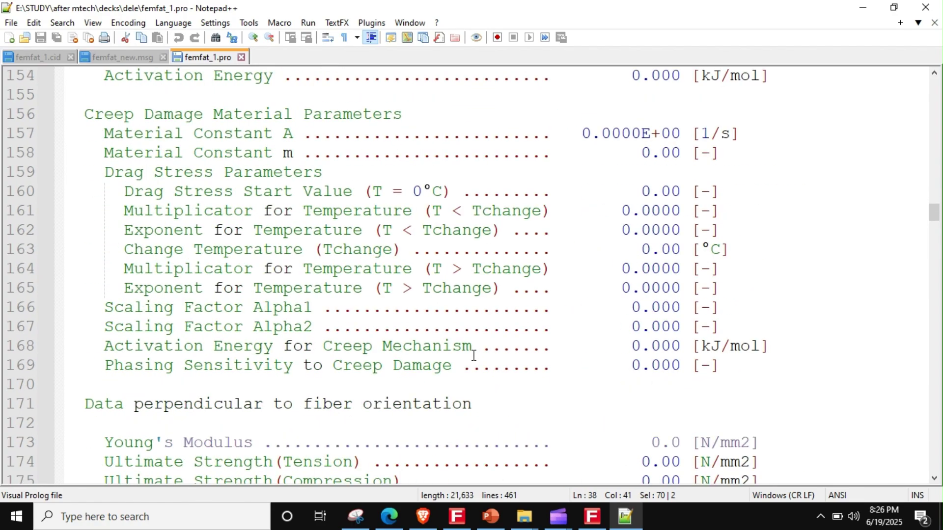
pyautogui.scroll(-20, 474, 356)
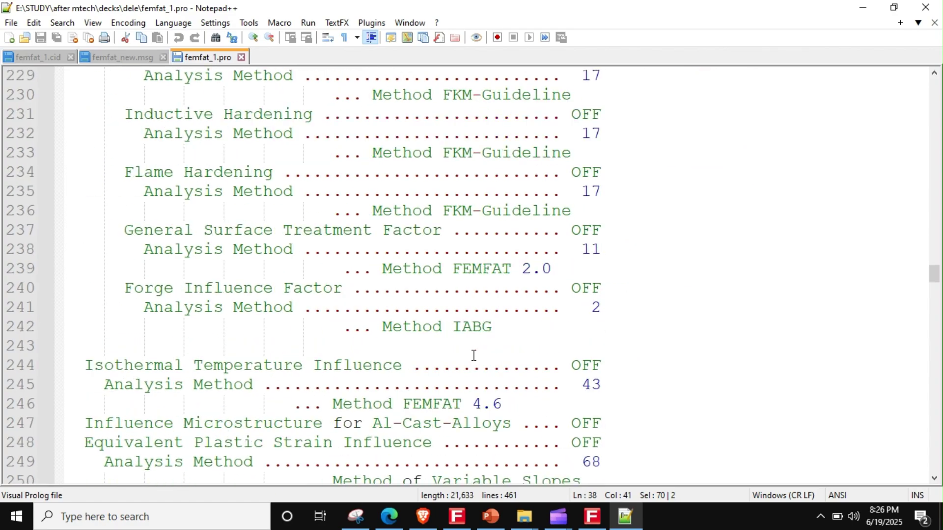
pyautogui.scroll(-20, 473, 355)
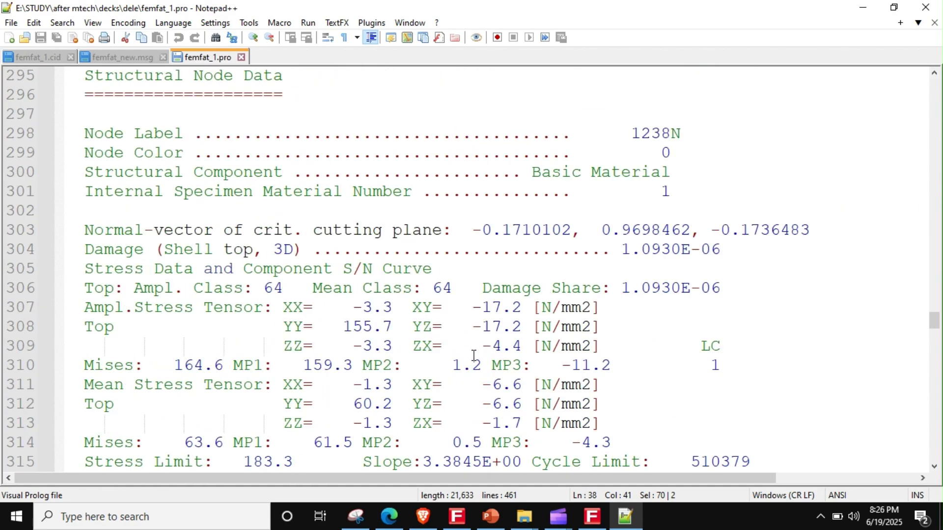
pyautogui.scroll(-18, 473, 355)
pyautogui.scroll(4, 474, 355)
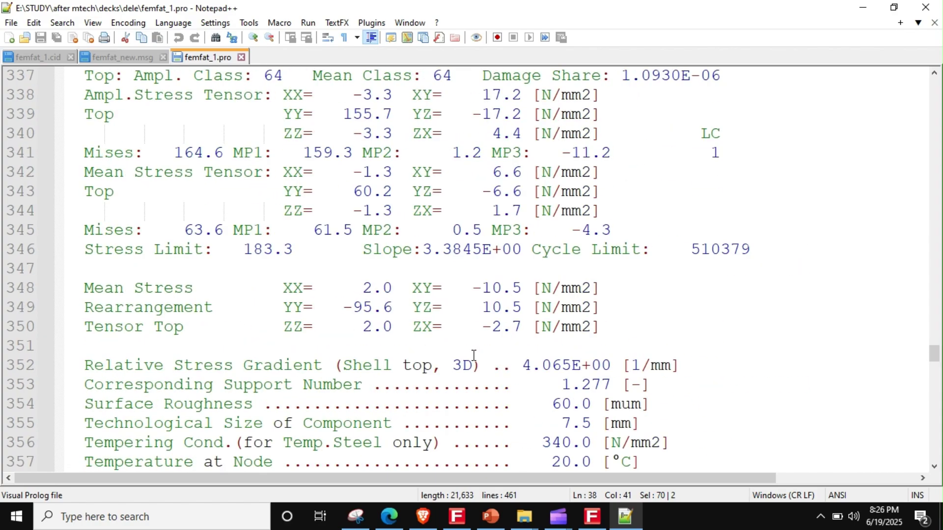
pyautogui.scroll(6, 474, 356)
pyautogui.scroll(-2, 255, 337)
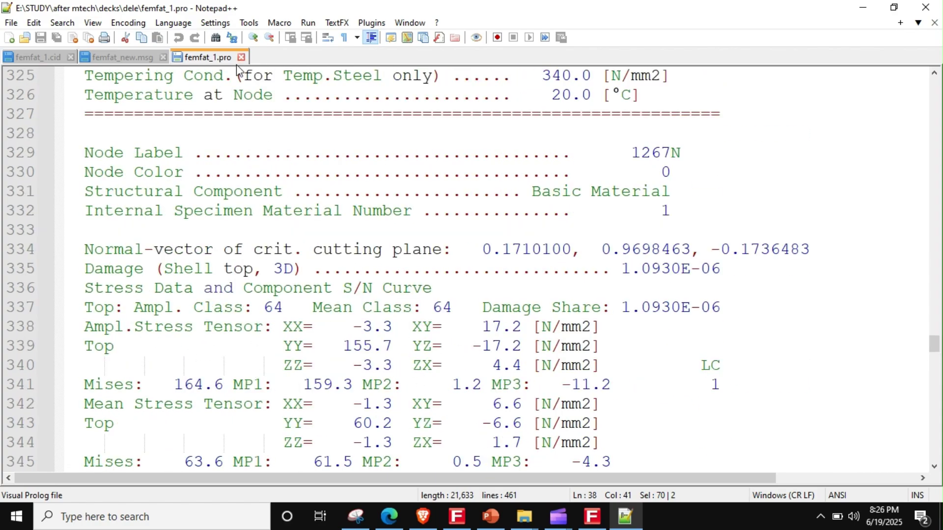
pyautogui.scroll(-8, 368, 310)
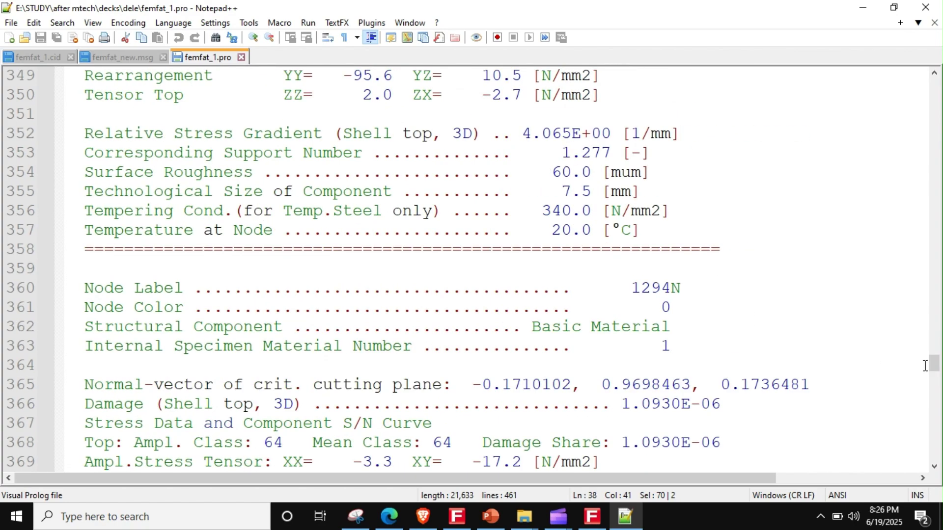
pyautogui.moveTo(934, 366); pyautogui.dragTo(934, 430)
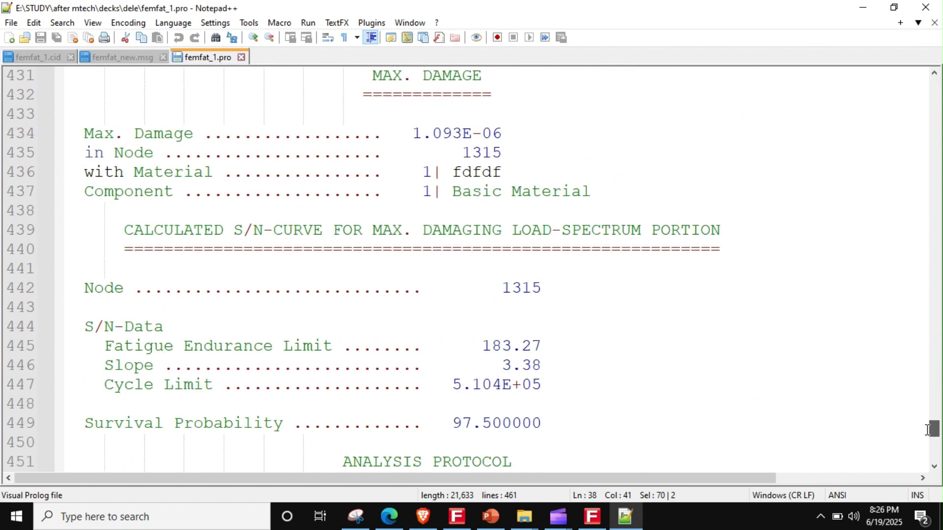
# Close the femfat_1.pro tab and minimize Notepad++ to bring back the slides
pyautogui.click(241, 58)
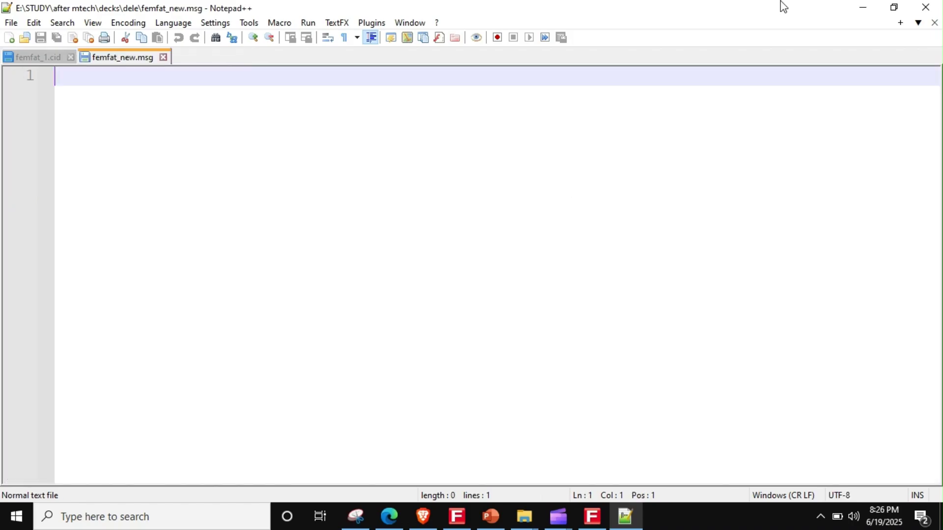
pyautogui.click(863, 7)
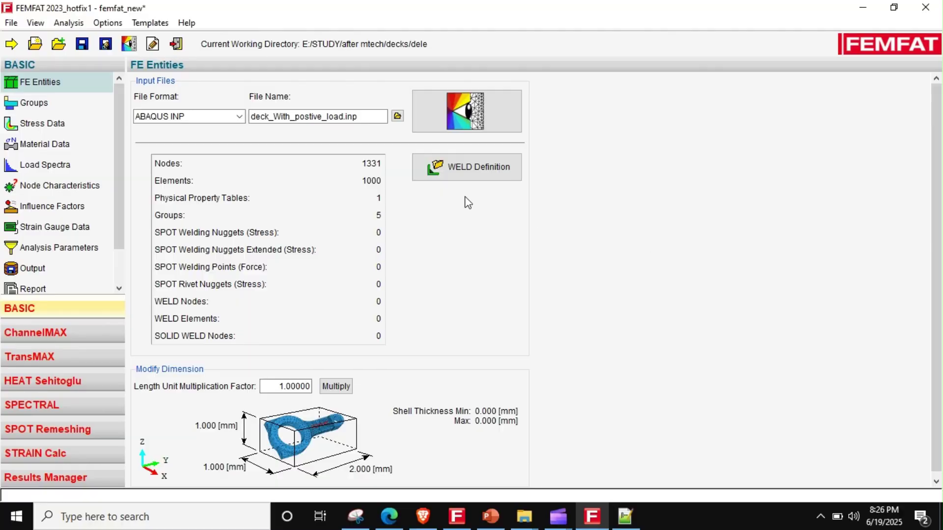
pyautogui.click(451, 173)
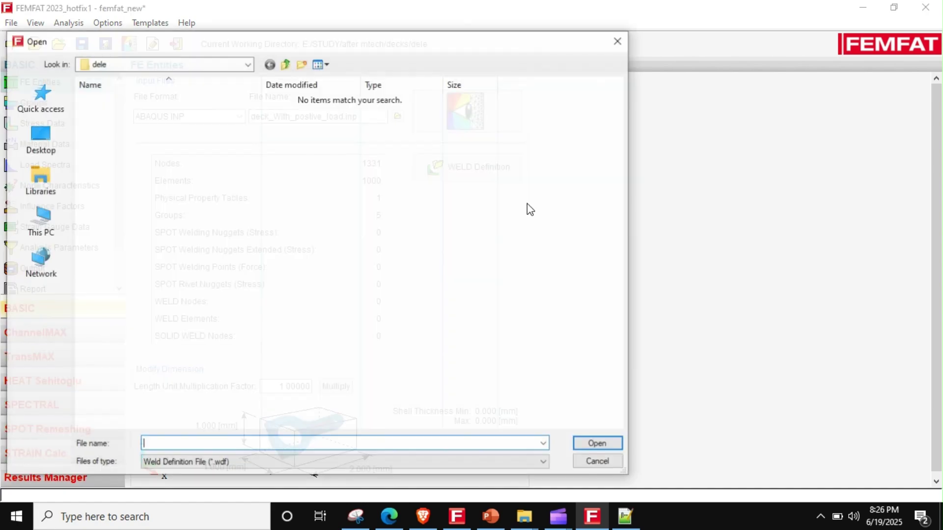
pyautogui.click(612, 465)
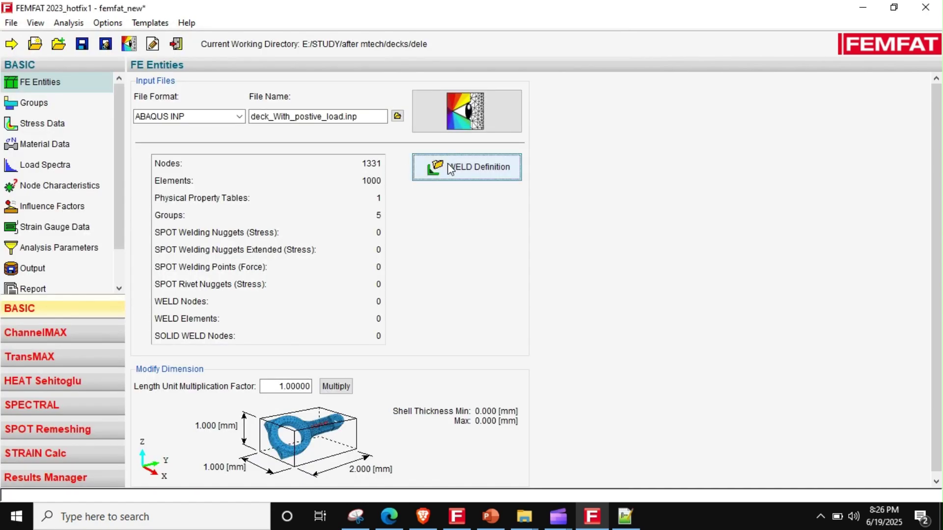